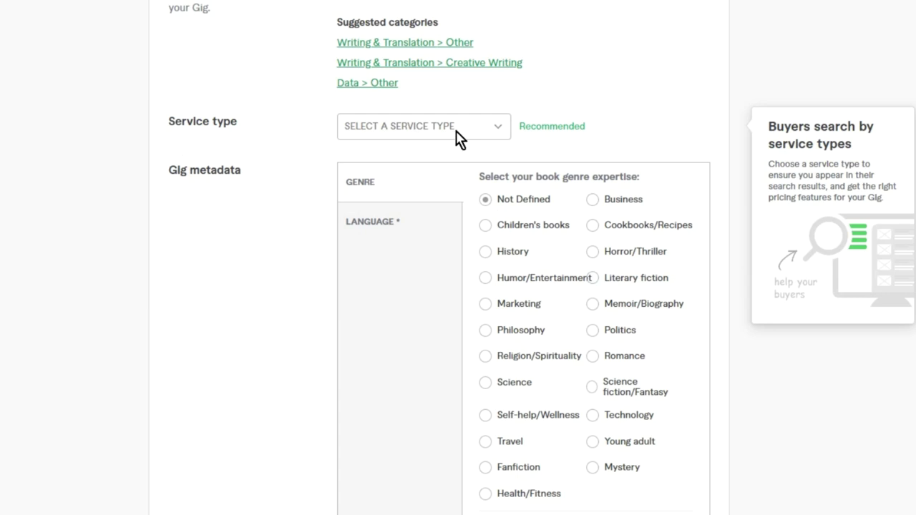
Step: Classify the gig as Book Proposals, with Science as the book genre and English as the writing language
left_click(458, 138)
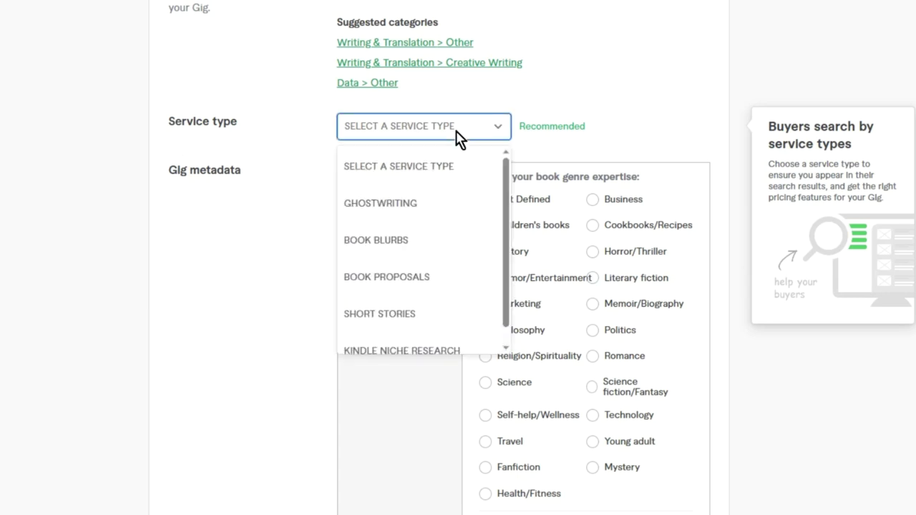
left_click(399, 277)
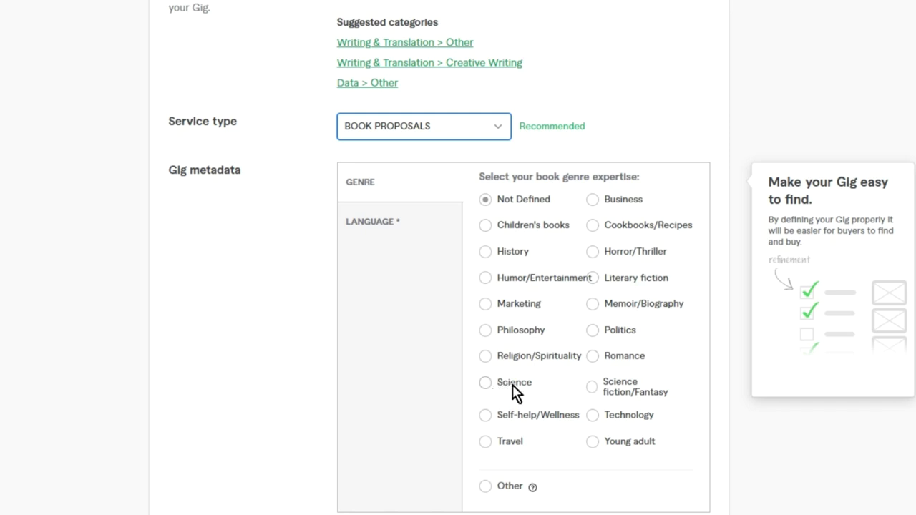
left_click(491, 391)
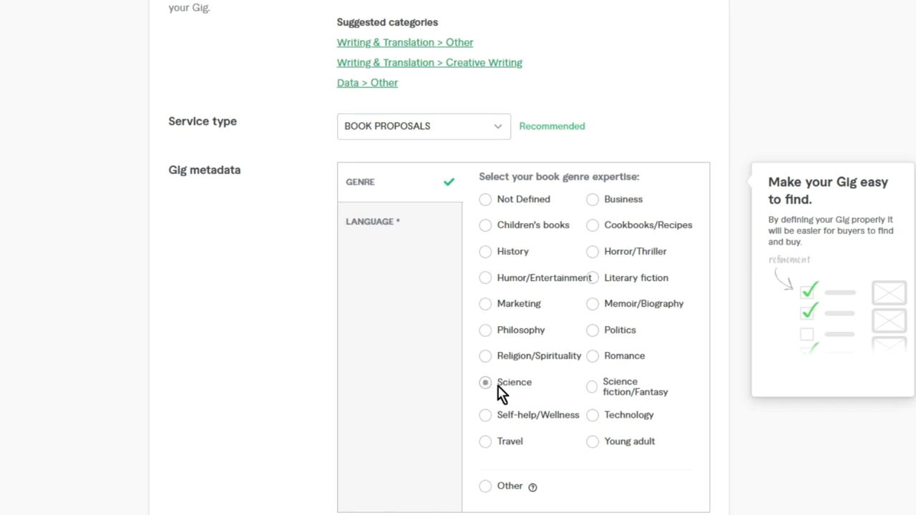
left_click(374, 233)
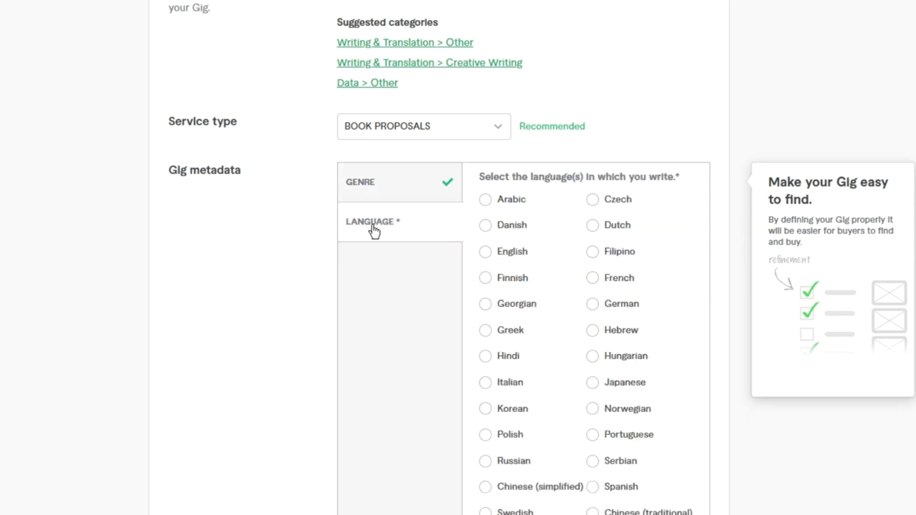
left_click(485, 251)
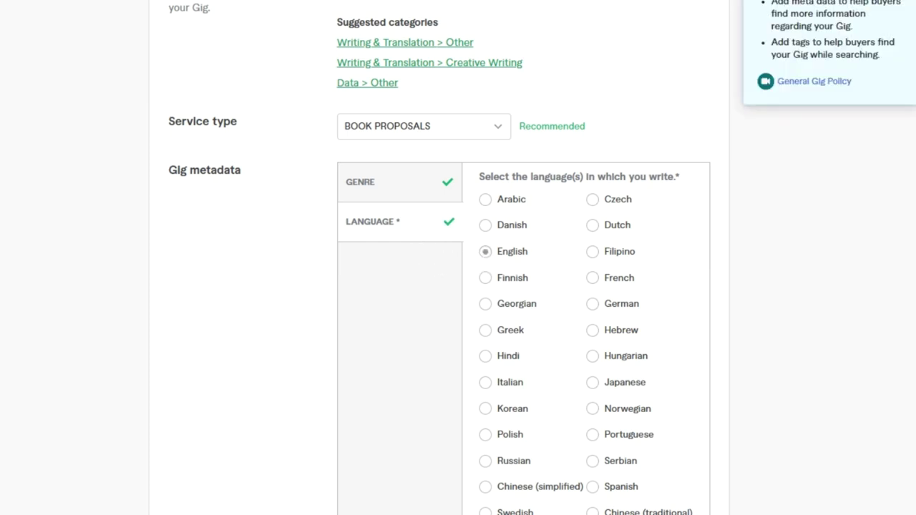
Step: Add the search tags Handwriting, Assignments and Ebook Writing, and save the overview to continue to pricing
scroll(656, 270, "down", 5)
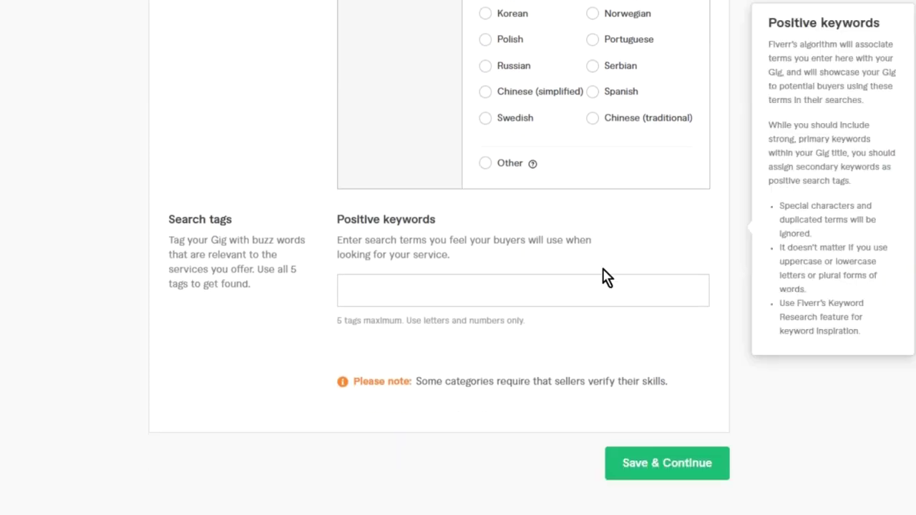
left_click(400, 295)
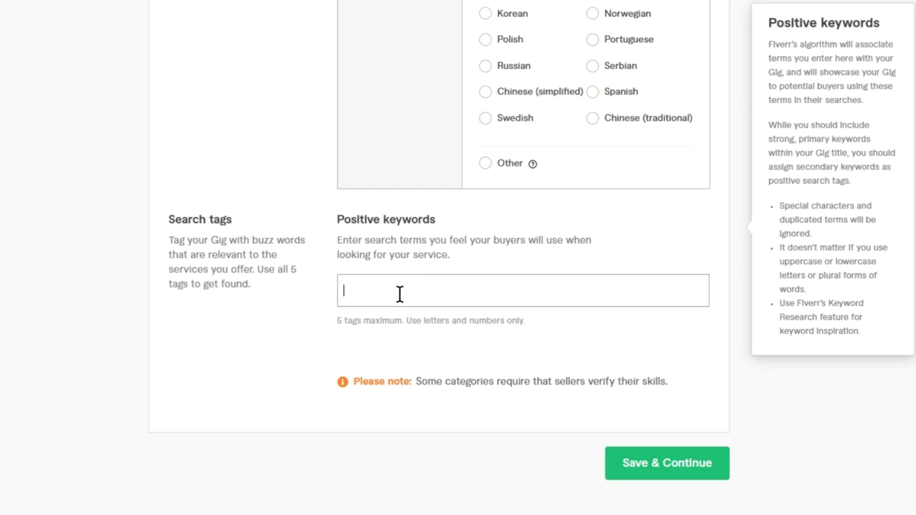
type("handwr")
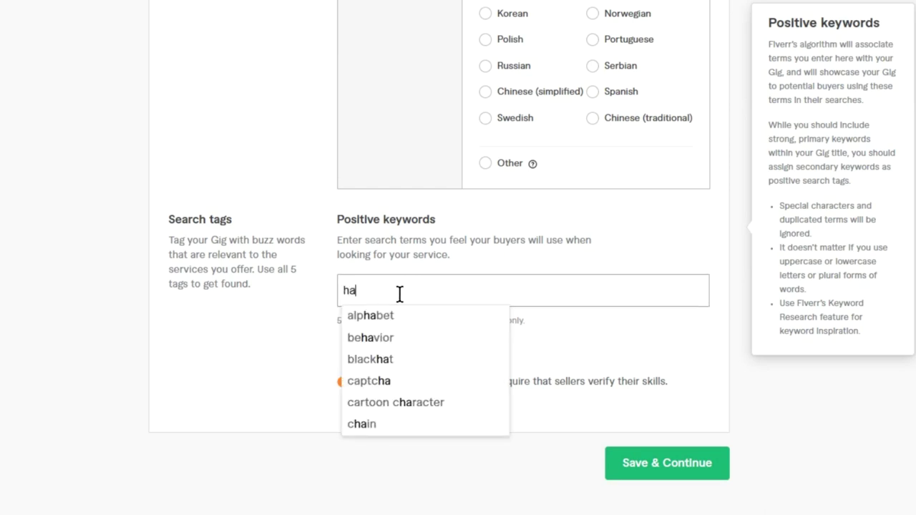
key("Return")
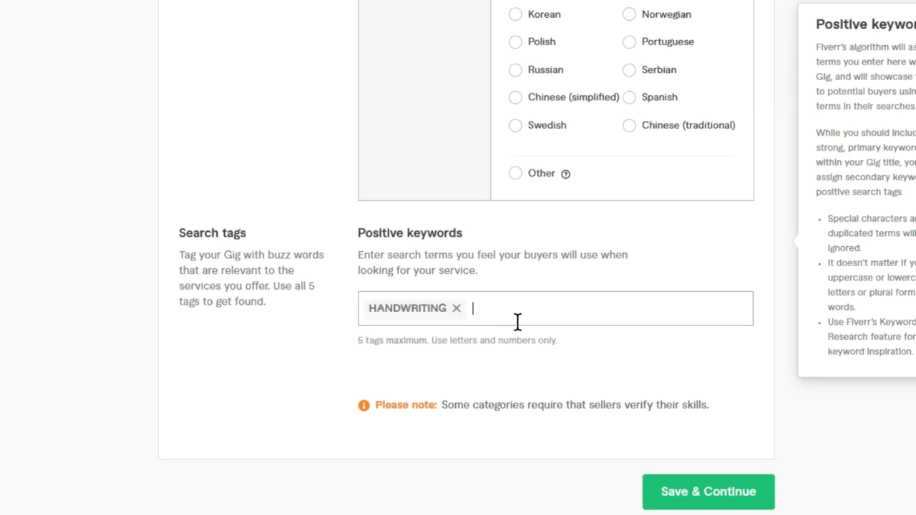
type("assignments")
key("Return")
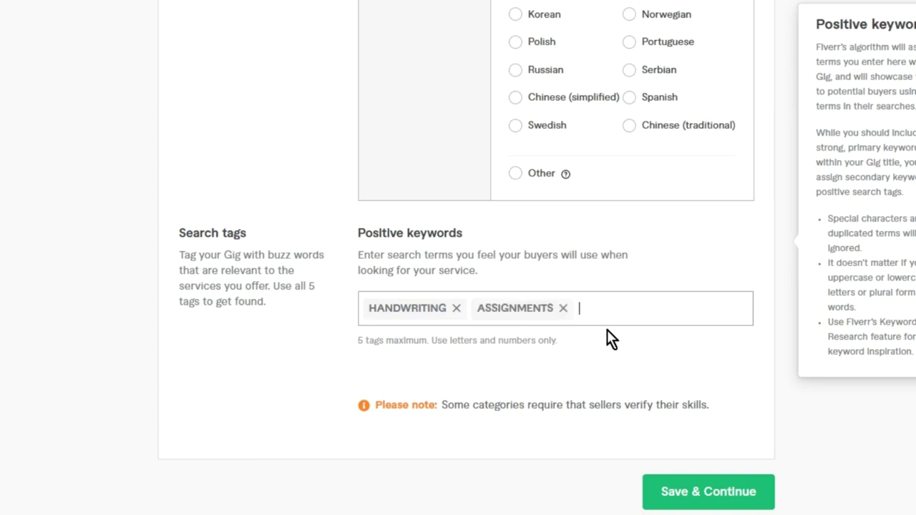
type("ebook")
left_click(622, 358)
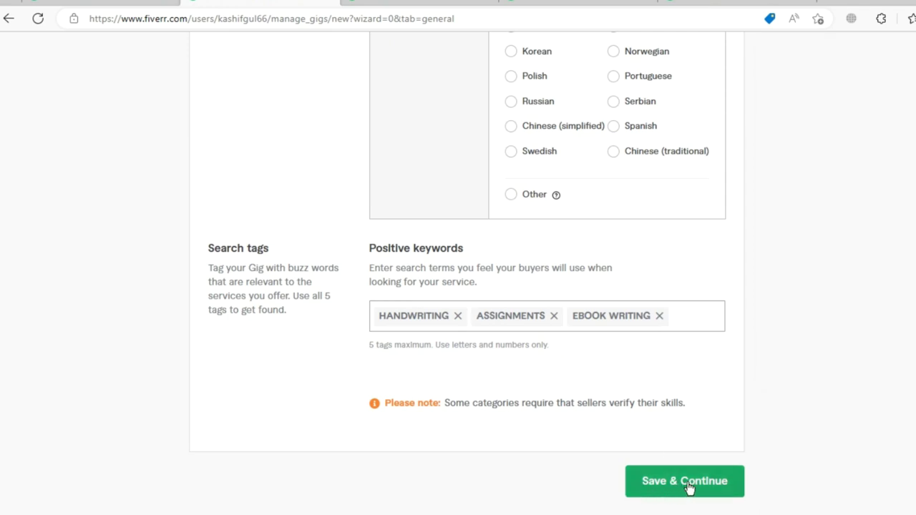
left_click(687, 483)
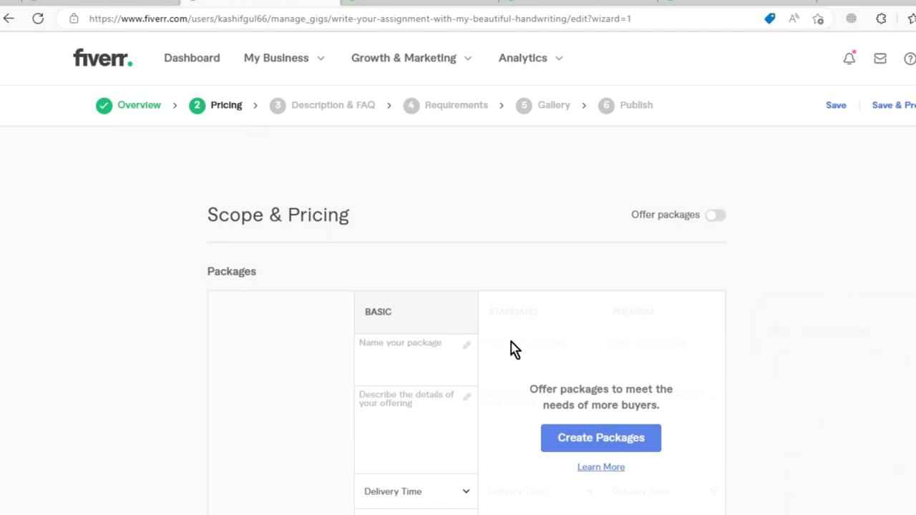
Step: Review the Basic, Standard and Premium packages of the competing handwriting gig in the other browser tab
left_click(383, 341)
left_click(398, 2)
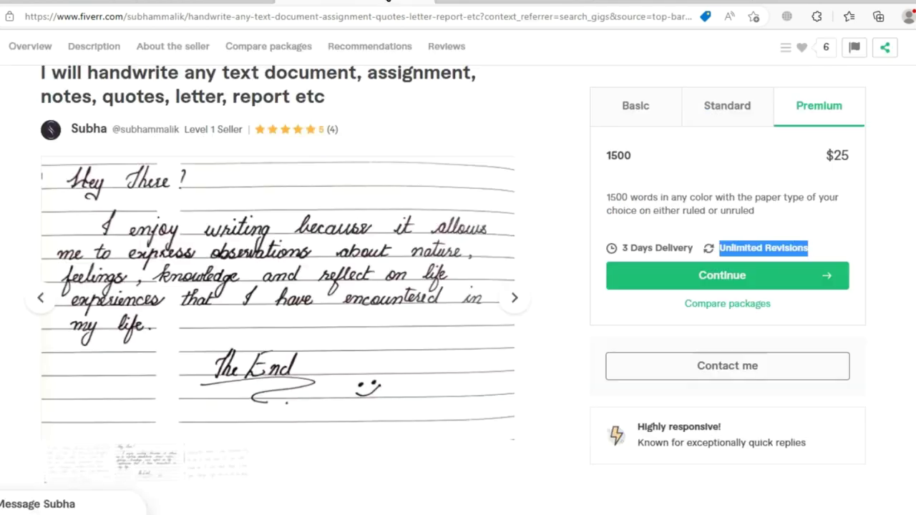
left_click(623, 122)
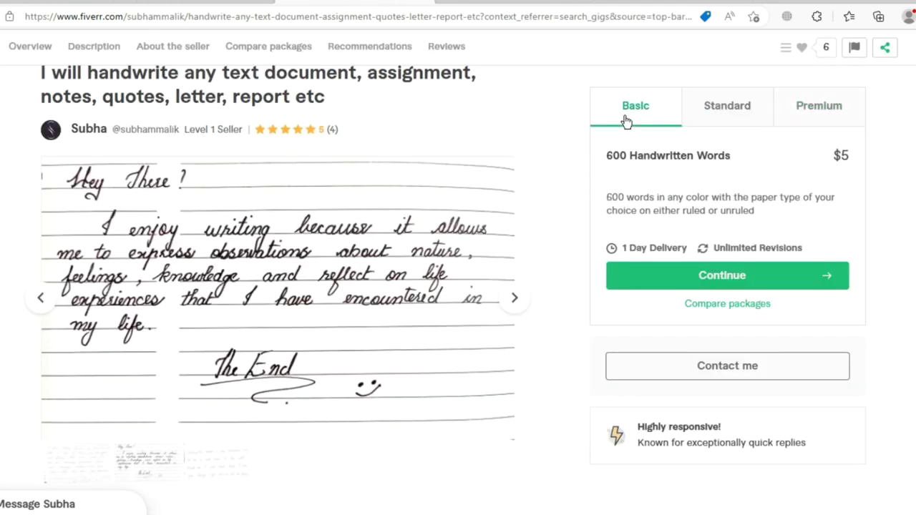
left_click(731, 106)
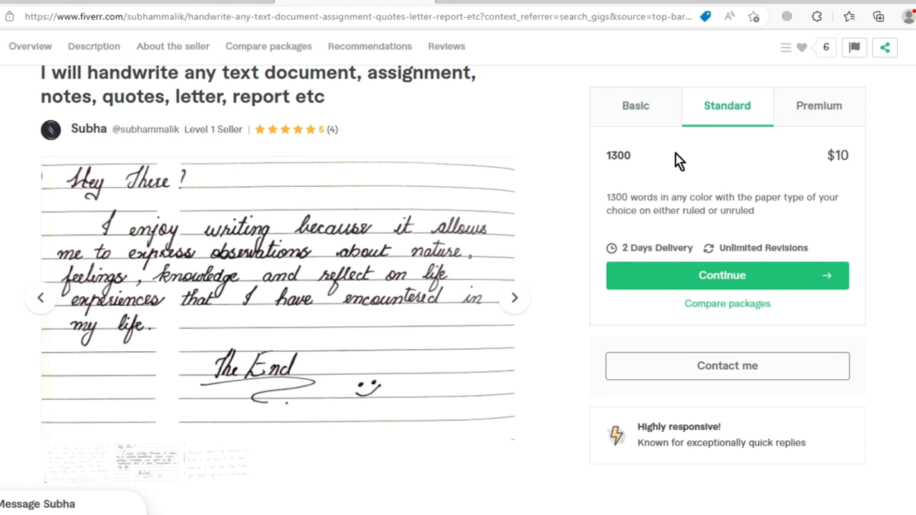
left_click(813, 115)
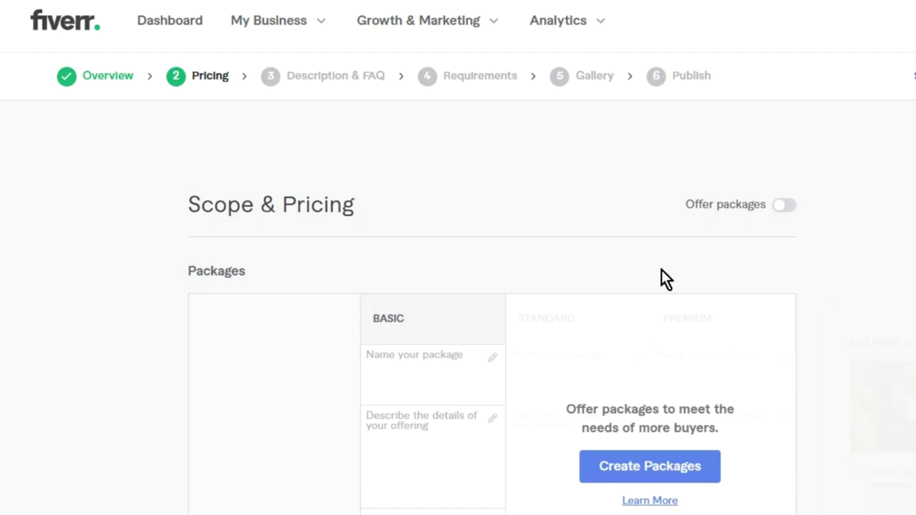
Step: Name the Basic package "basic" and describe it as "I can write 500 words in only in $5 I make your assignment very beautiful"
scroll(493, 302, "down", 2)
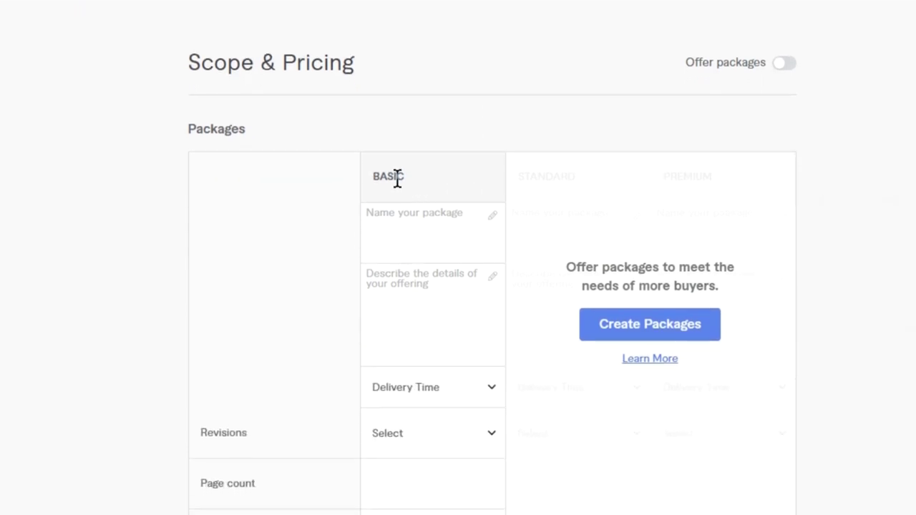
left_click(406, 213)
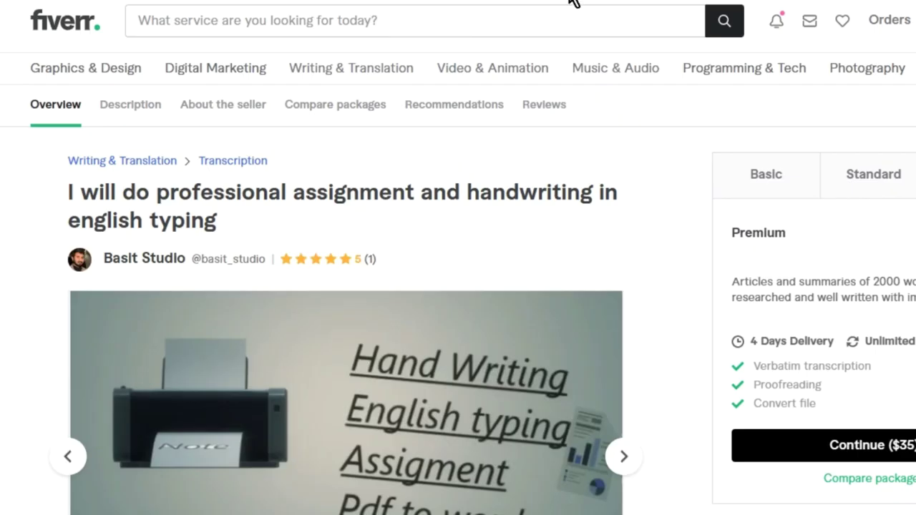
left_click(758, 186)
left_click_drag(762, 240, 727, 246)
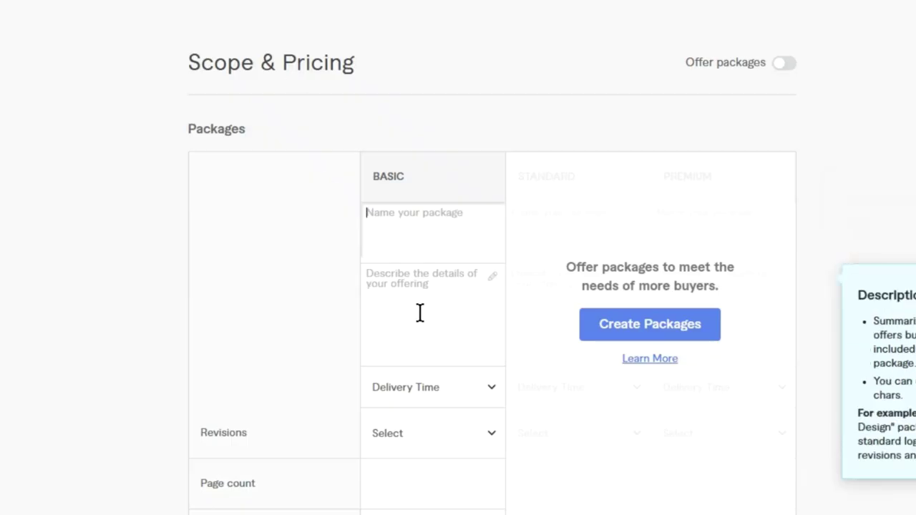
type("basic")
left_click(421, 282)
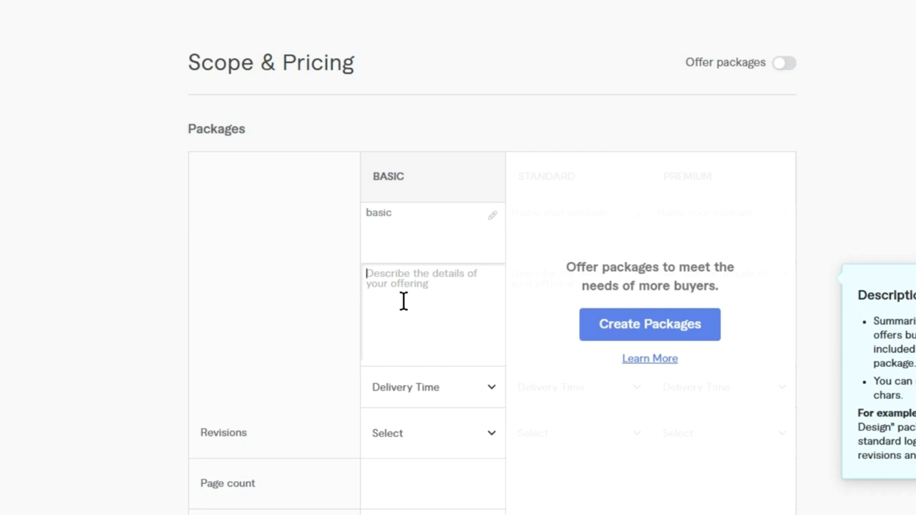
type("I can write 500 words in only in $5 I make your assignment very beautiful")
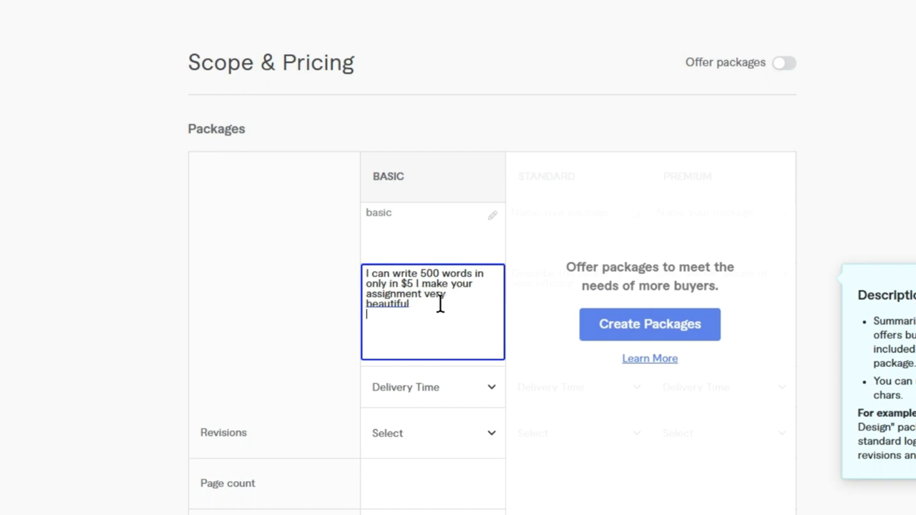
Step: Set the Basic package to 2 days delivery with unlimited revisions
left_click(422, 394)
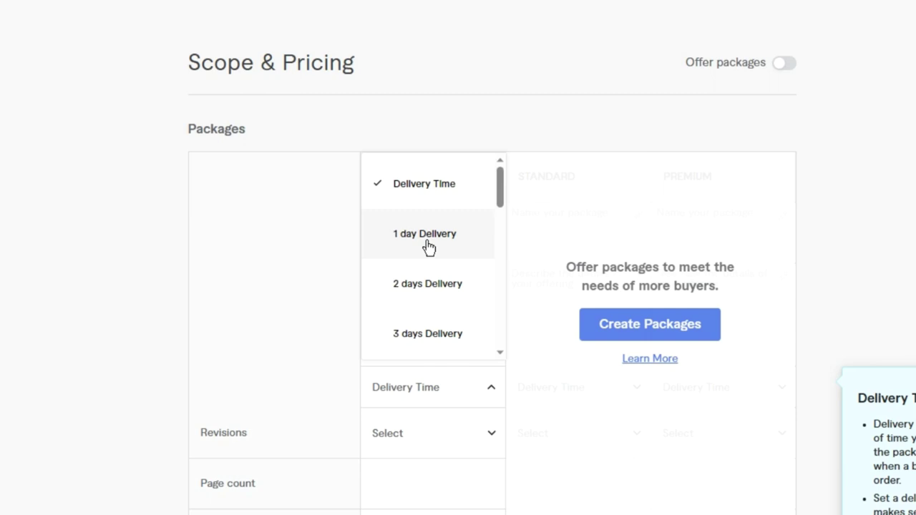
left_click(413, 289)
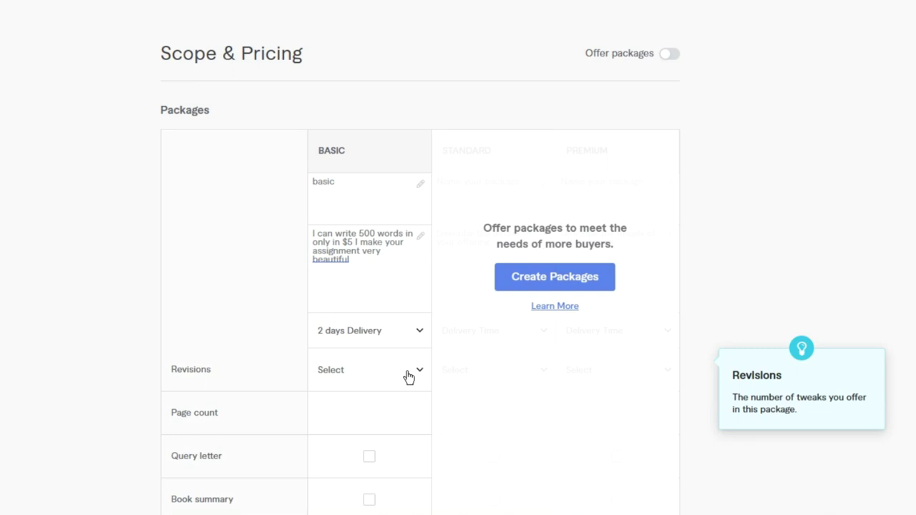
left_click(408, 377)
scroll(367, 264, "down", 5)
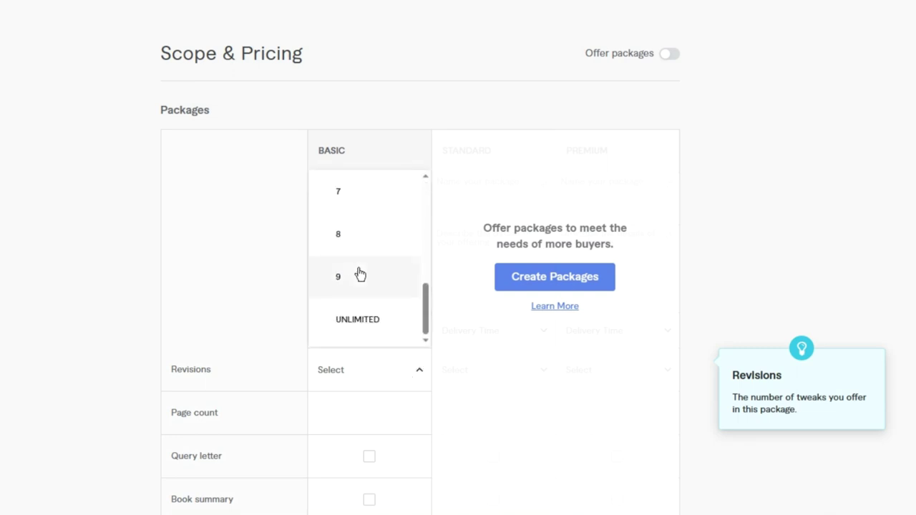
left_click(373, 321)
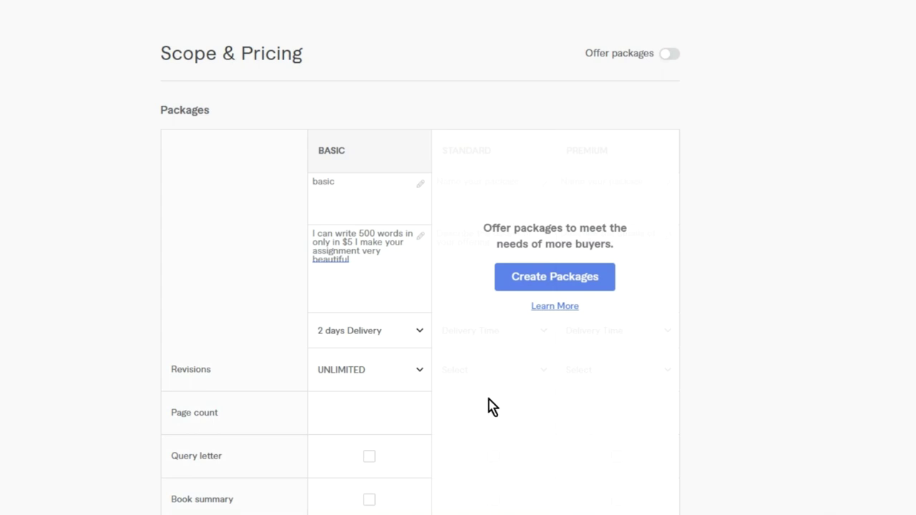
Step: Enable multiple packages for the gig and name the Standard package "standard"
scroll(486, 370, "down", 5)
scroll(462, 307, "up", 5)
left_click(524, 277)
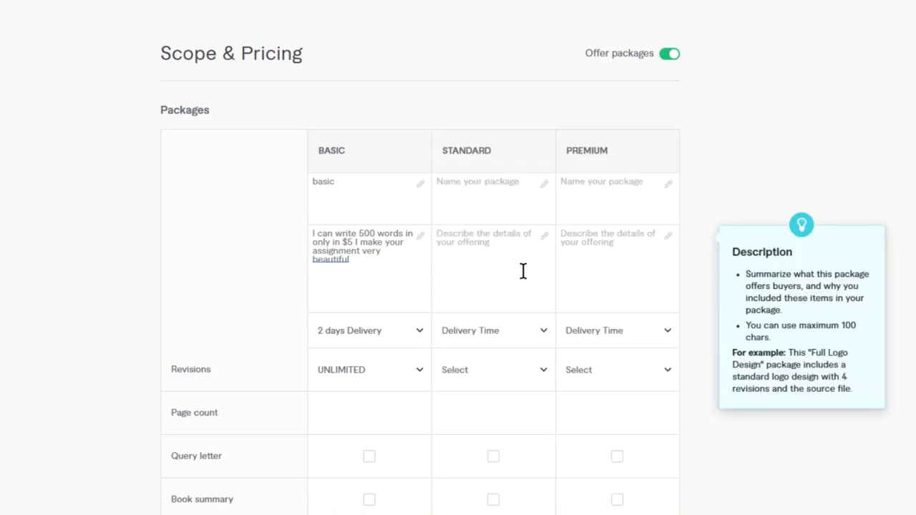
left_click(463, 182)
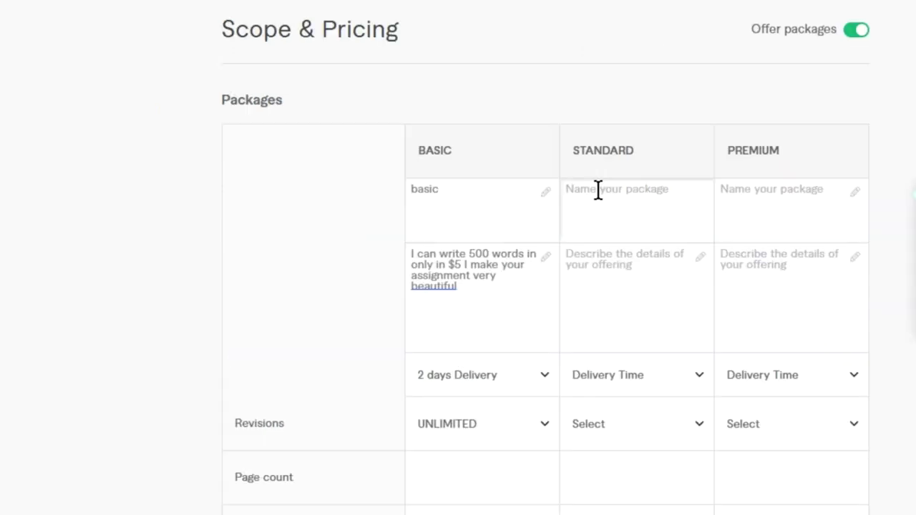
type("standard")
Step: Copy the Basic package's description into the Standard package's description
left_click(613, 257)
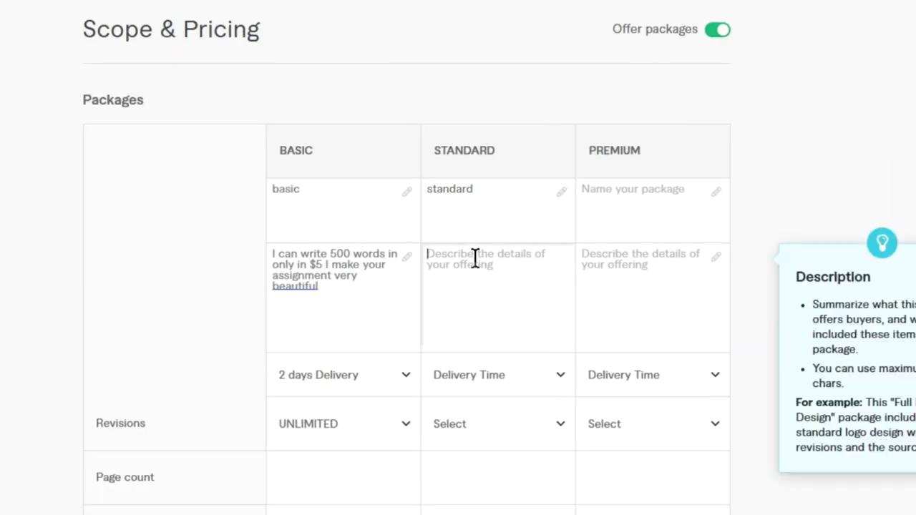
left_click_drag(344, 296, 260, 258)
key("ctrl+c")
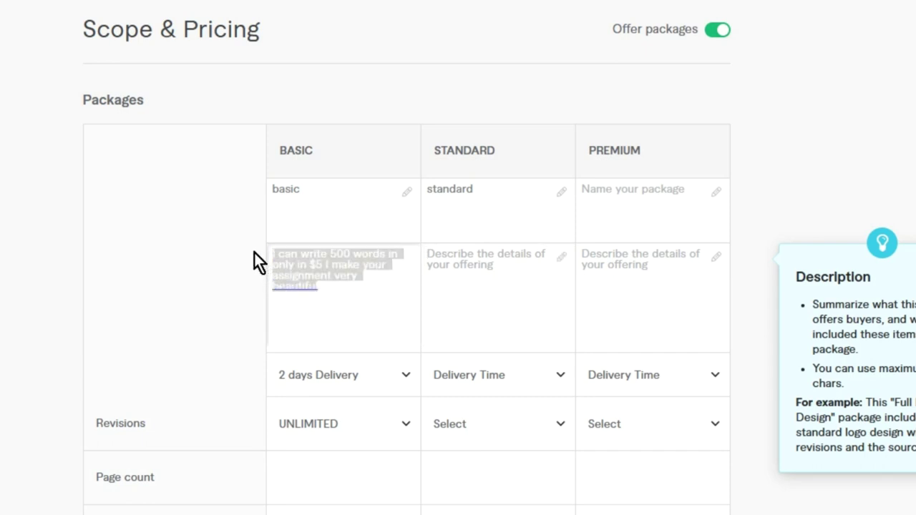
left_click(453, 265)
key("ctrl+v")
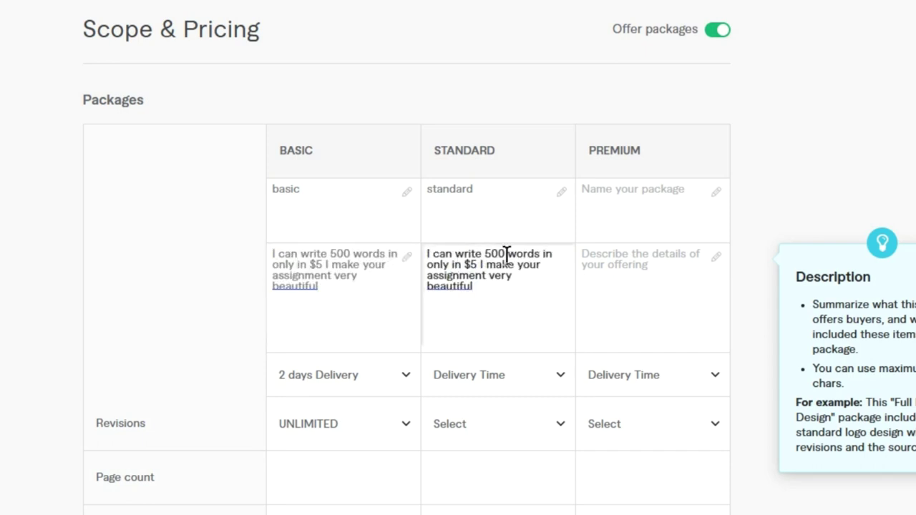
Step: Change the Standard package's description to offer 1000 words for $10
left_click(487, 254)
key("Delete")
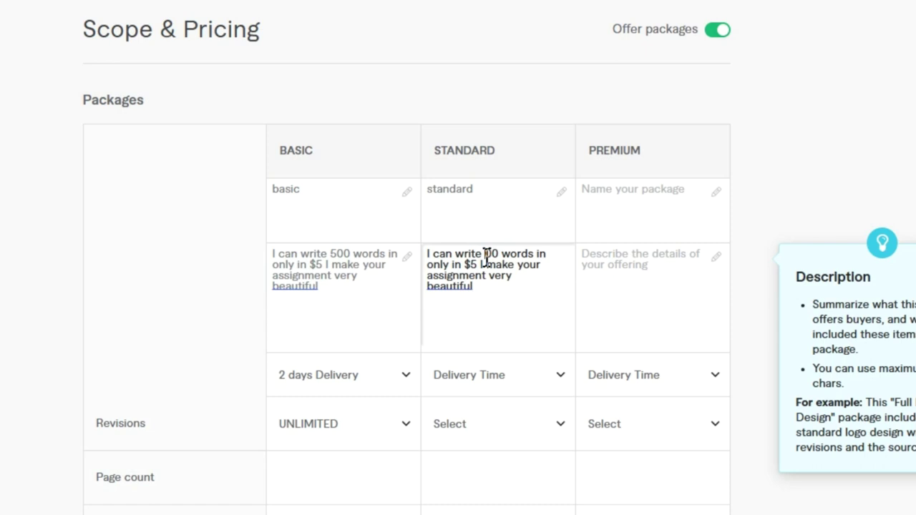
type("10")
left_click(489, 264)
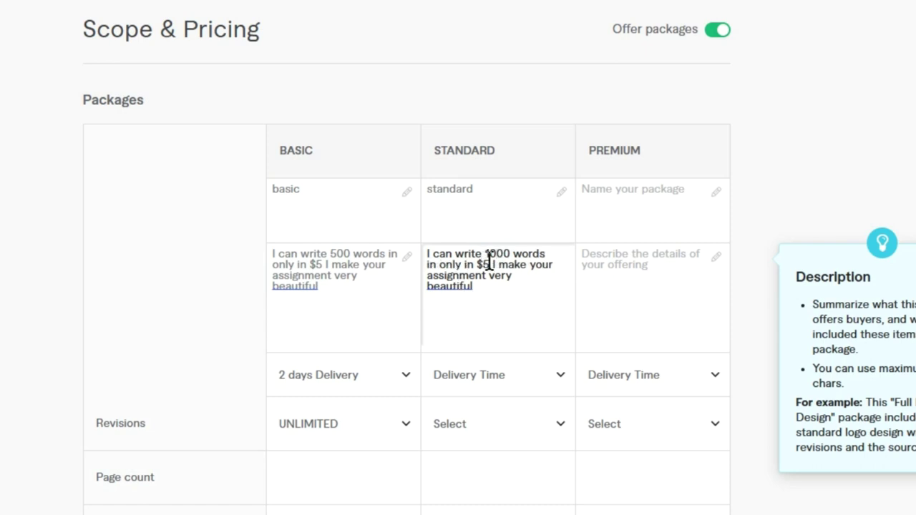
key("BackSpace")
type("10")
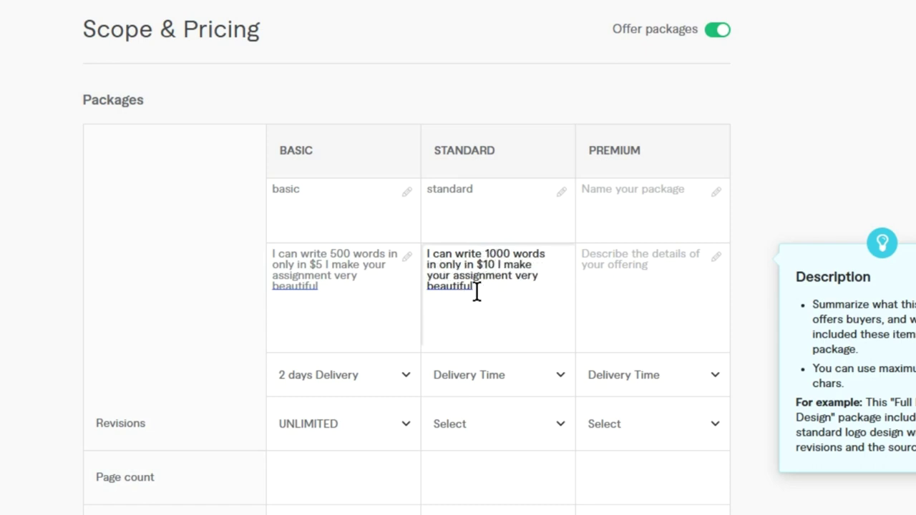
Step: Set the Standard package's delivery time to 3 days
mouse_move(493, 290)
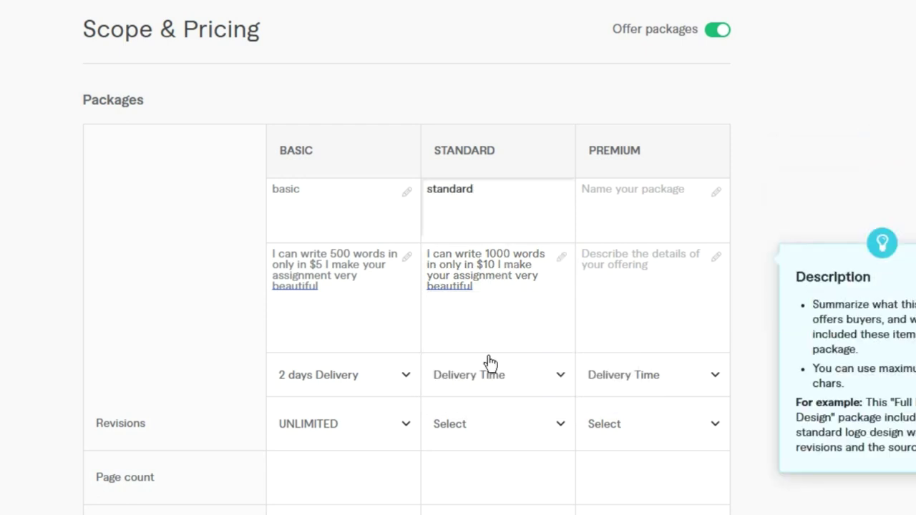
left_click(466, 379)
left_click(461, 319)
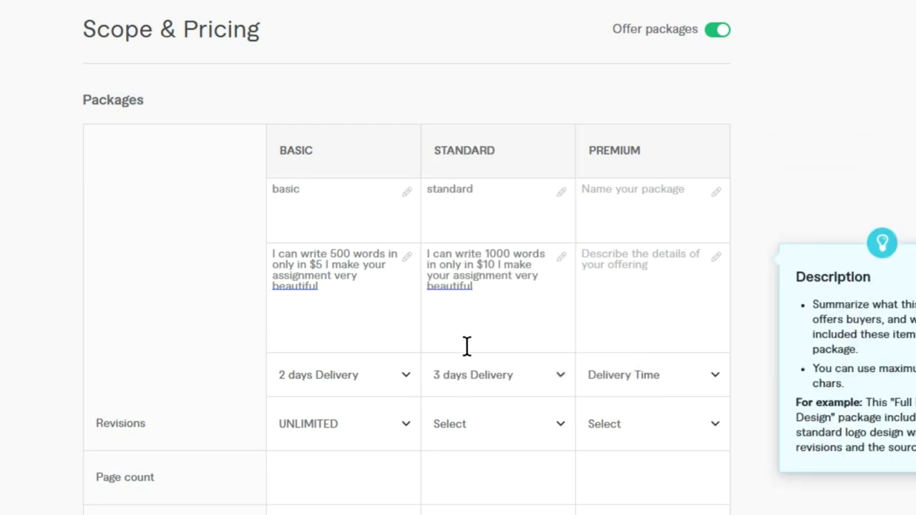
Step: Set the Standard package's number of revisions to UNLIMITED
left_click(474, 424)
scroll(458, 336, "down", 5)
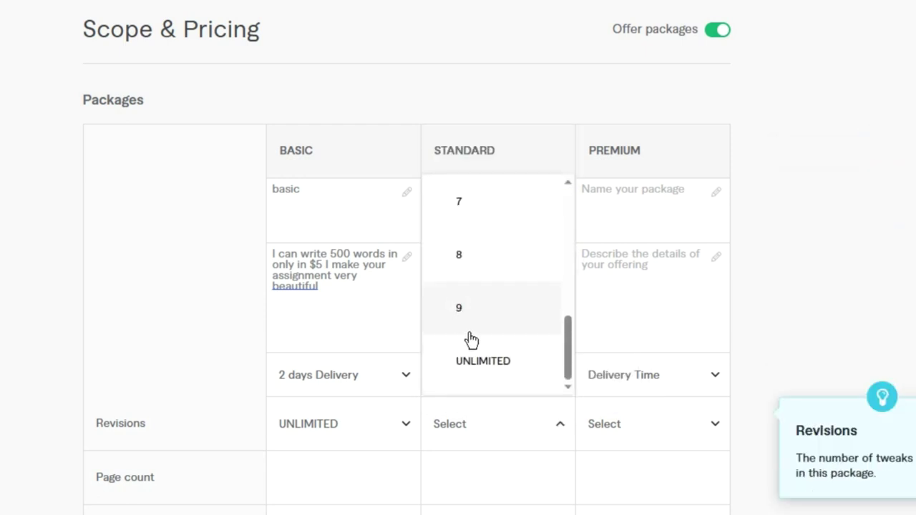
left_click(476, 368)
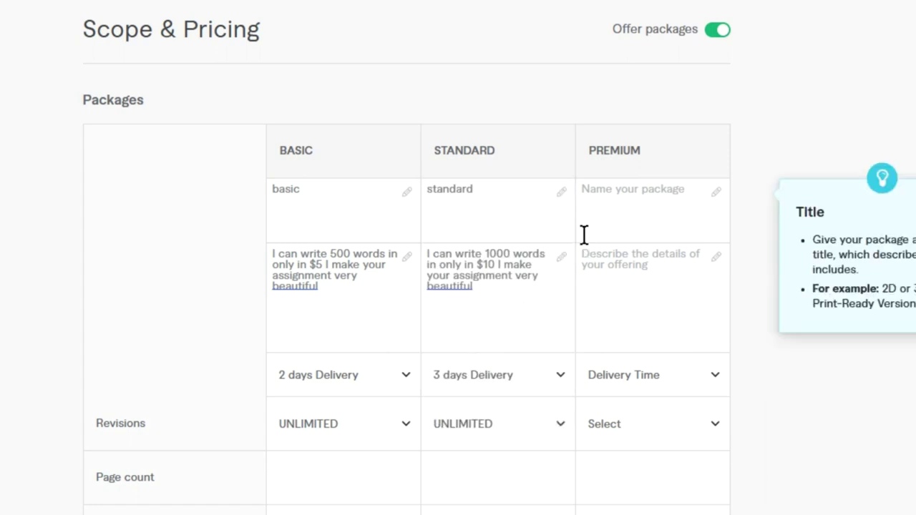
Step: Name the Premium package "premium" and paste the copied package description into its description
left_click(613, 198)
type("pr")
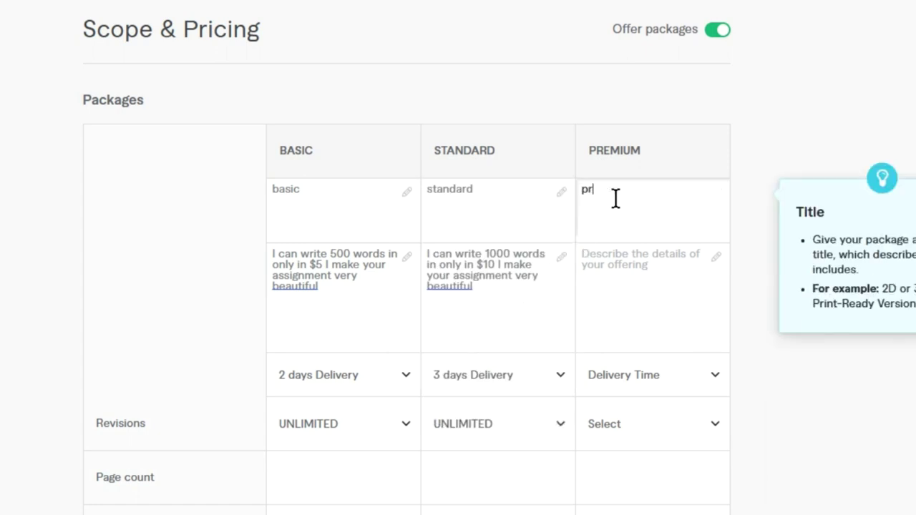
type("emium")
left_click(639, 255)
key("ctrl+v")
Step: Change the Premium package's description to offer 3000 words for $15
double_click(648, 253)
type("3000")
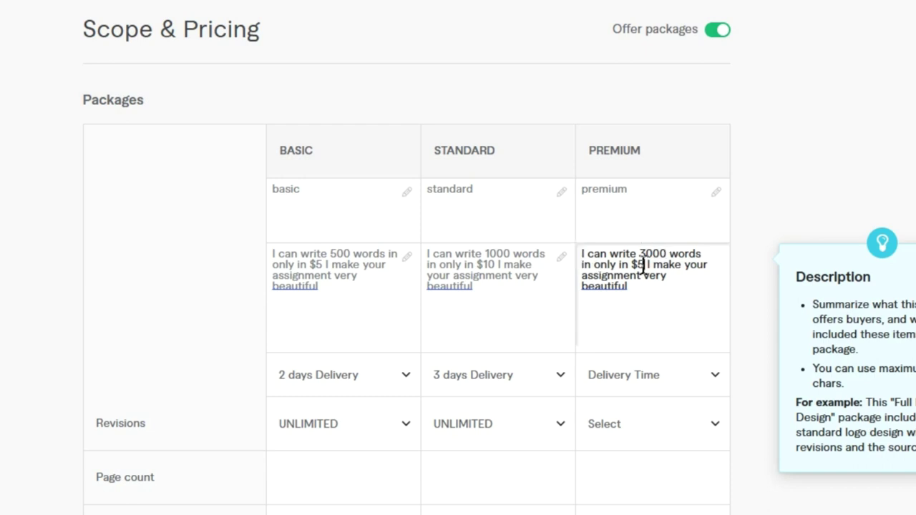
left_click(636, 264)
type("1")
left_click(471, 285)
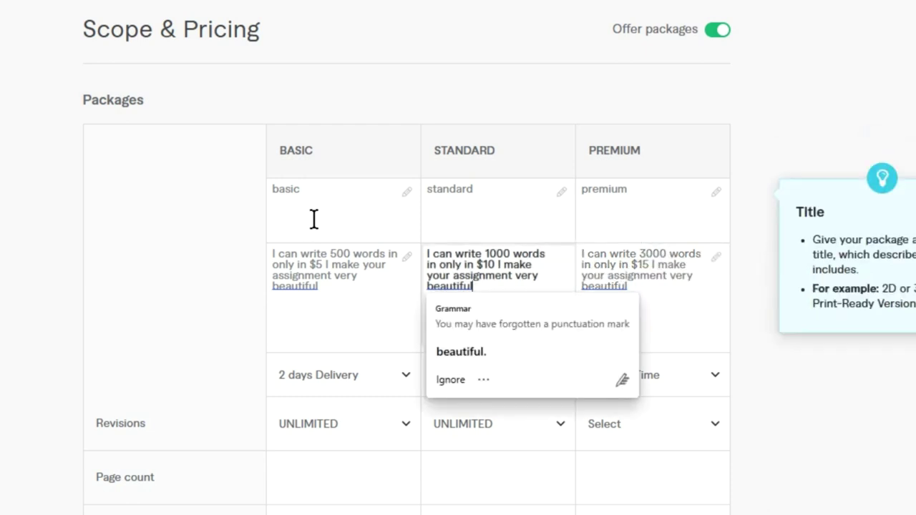
left_click(481, 206)
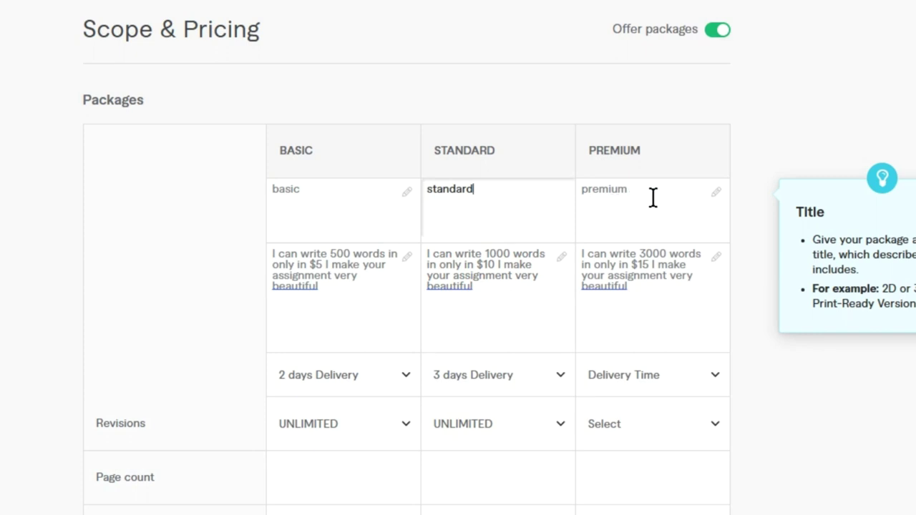
Step: Set the Premium package's delivery time to 5 days and its revisions to UNLIMITED
left_click(656, 386)
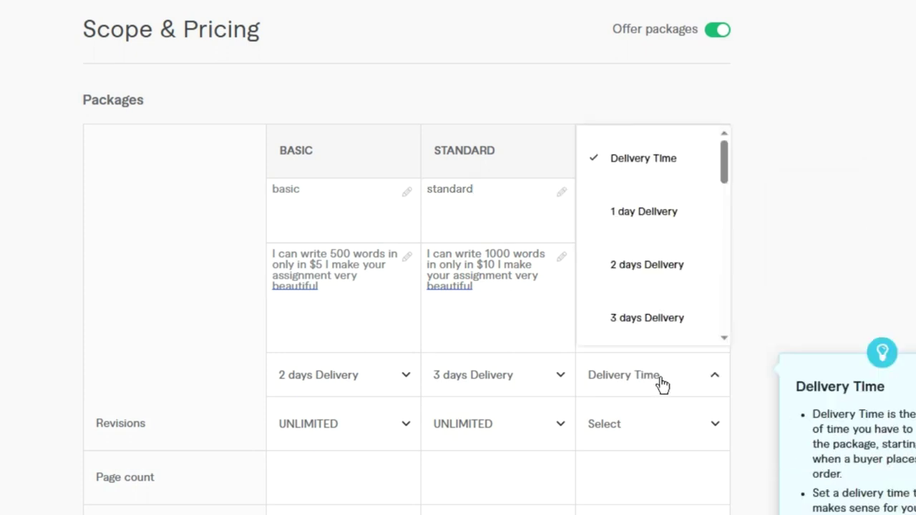
left_click_drag(724, 161, 725, 188)
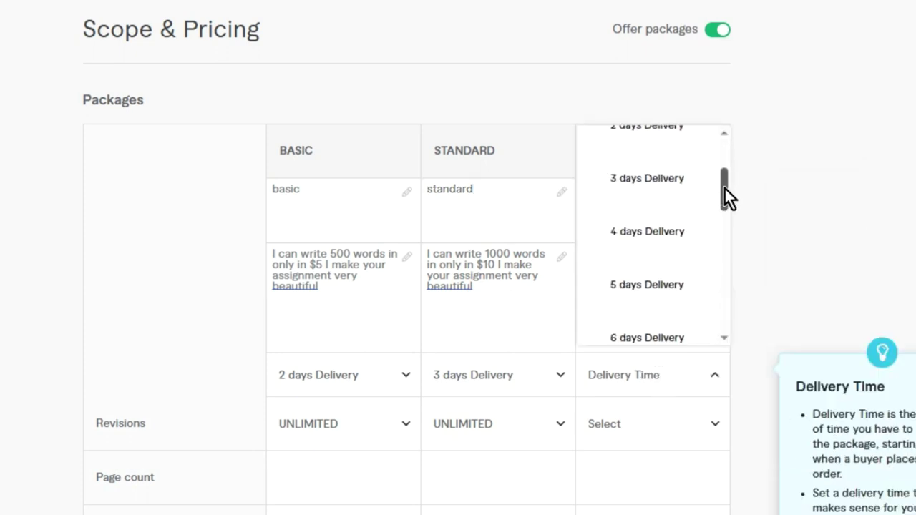
left_click(635, 284)
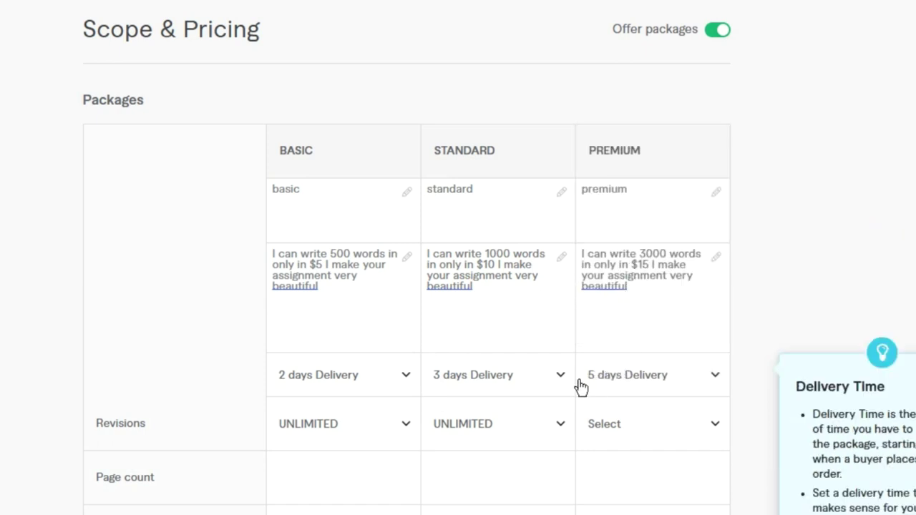
left_click(640, 429)
scroll(616, 358, "down", 5)
scroll(616, 358, "down", 1)
left_click(640, 366)
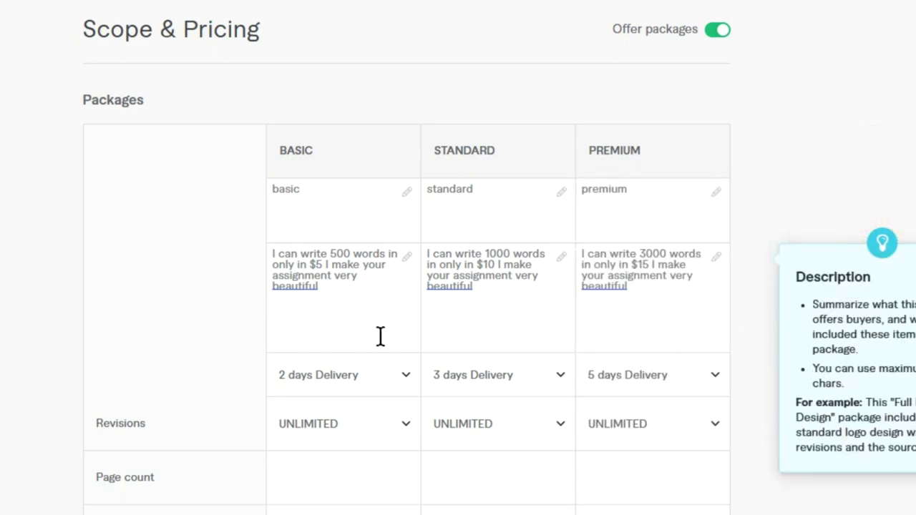
Step: Set the package prices to $5 for Basic, $10 for Standard and $15 for Premium
scroll(406, 287, "down", 9)
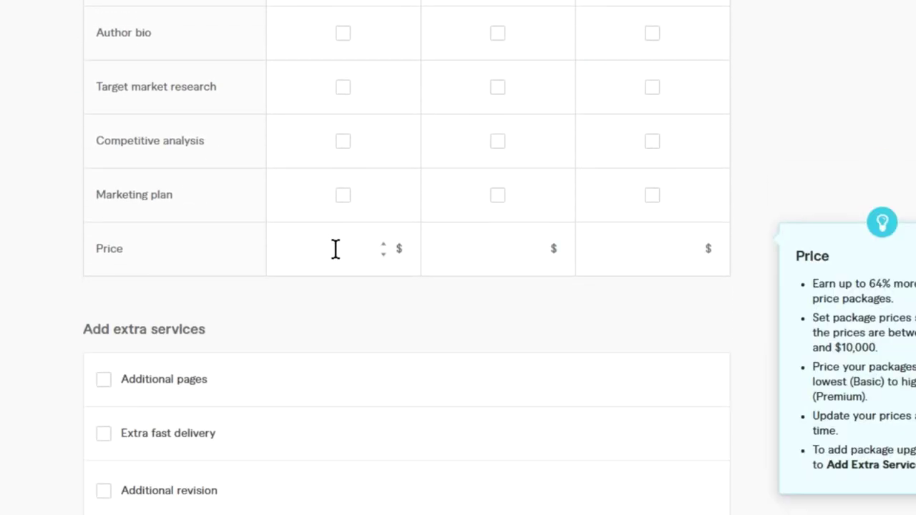
type("5")
type("1")
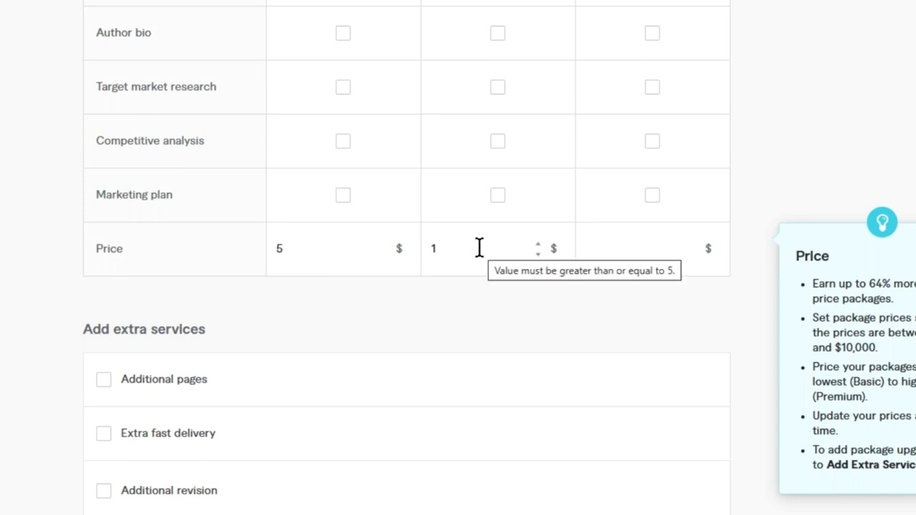
type("0")
left_click(611, 250)
type("15")
Step: Review the packages and save the pricing without extra services, continuing to the gig description
scroll(611, 250, "up", 5)
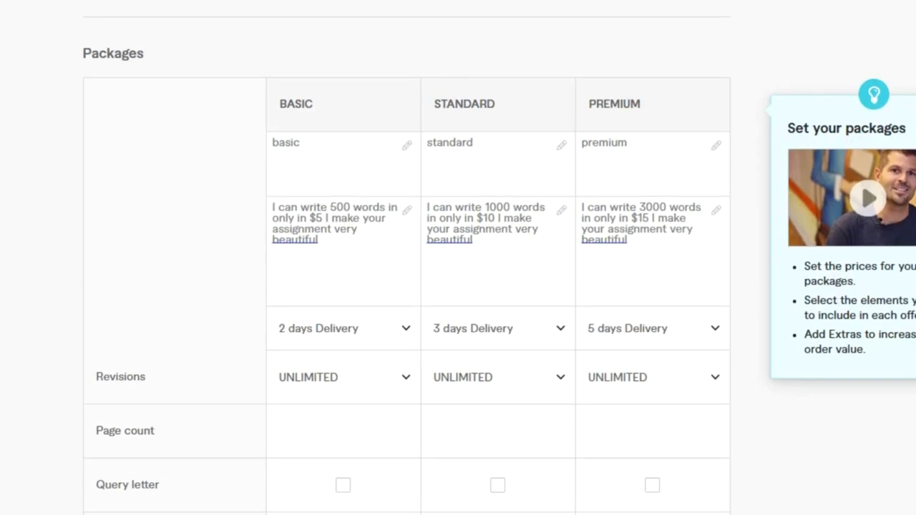
scroll(407, 258, "down", 8)
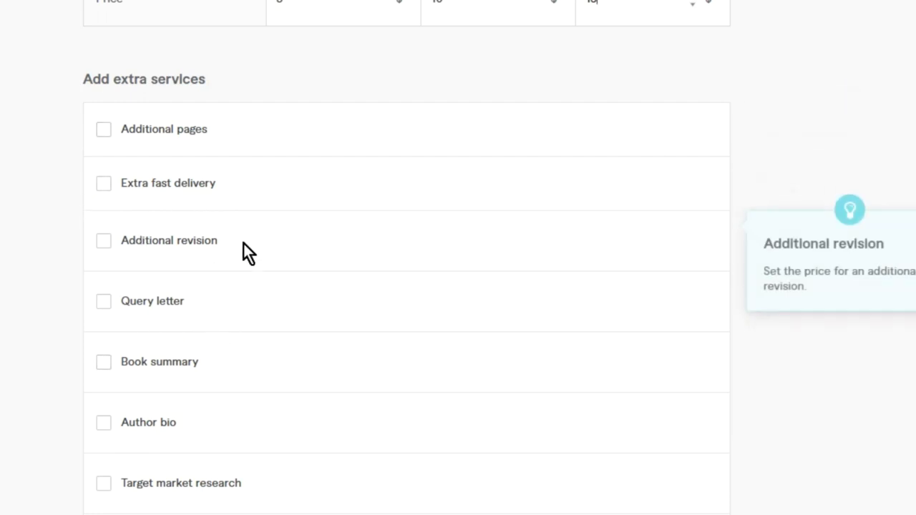
scroll(241, 257, "down", 5)
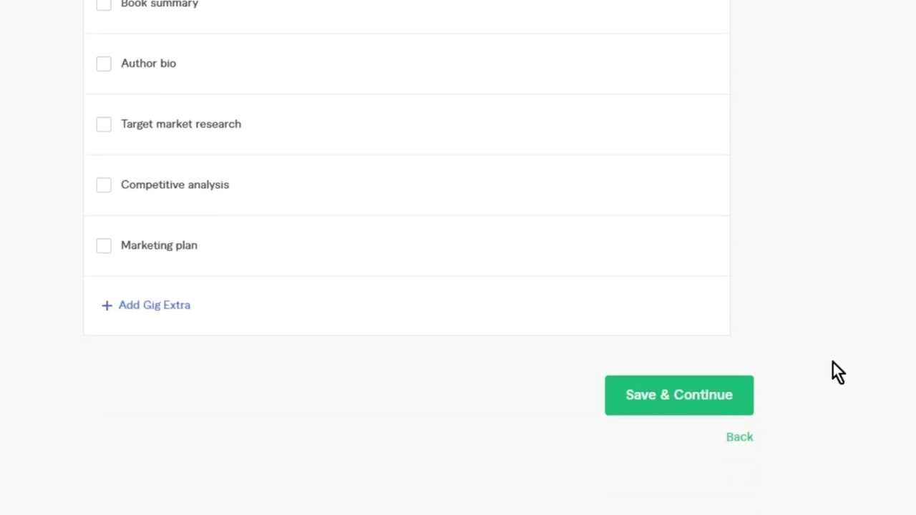
left_click(659, 395)
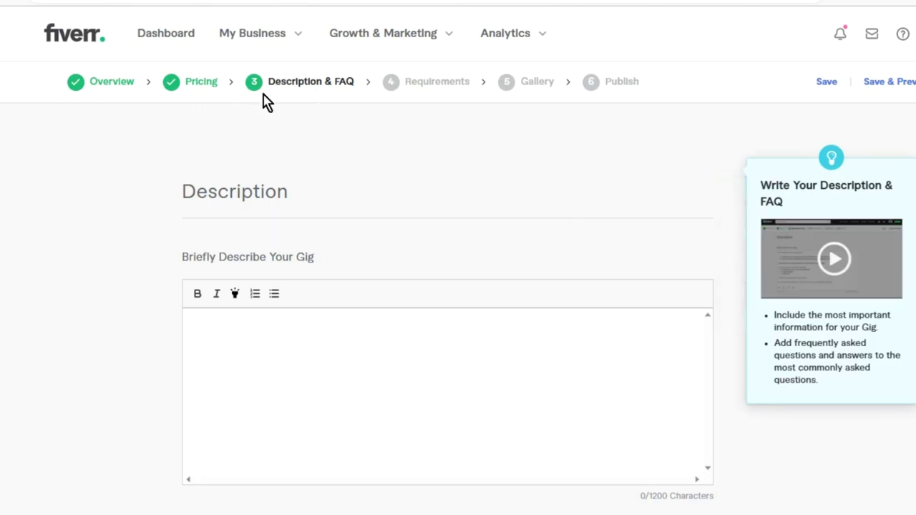
Step: Write a gig description promoting attractive handwriting for assignments and inviting buyers to get in touch, and save it without FAQs
left_click(364, 315)
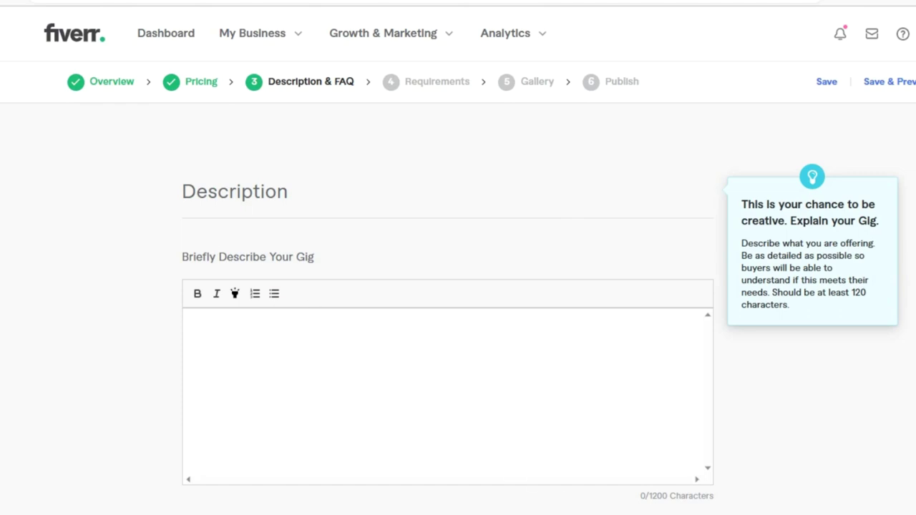
left_click(346, 325)
type("I have a very good and attractive writing.I really enjoy writing about everything .I can make your assignment and your work very attractive with my handwriting skills. Reach me and see how can I help you in writing your work.")
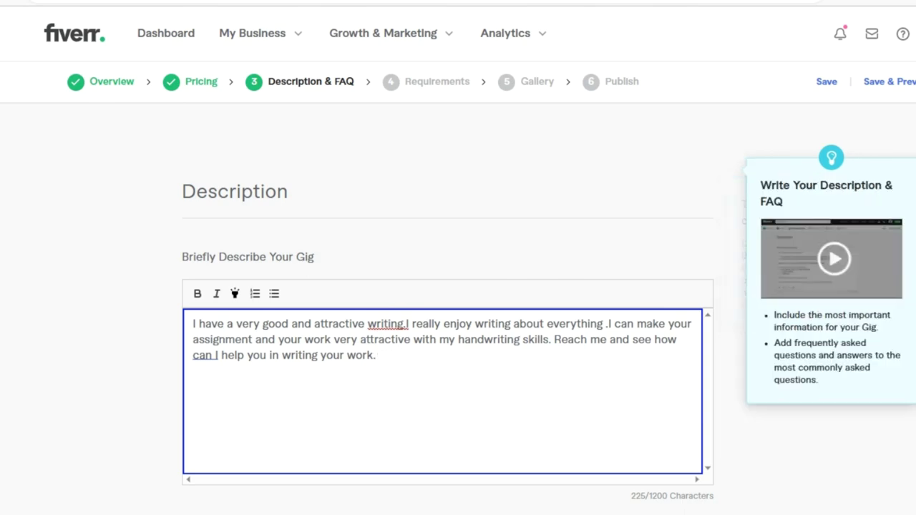
scroll(458, 286, "down", 9)
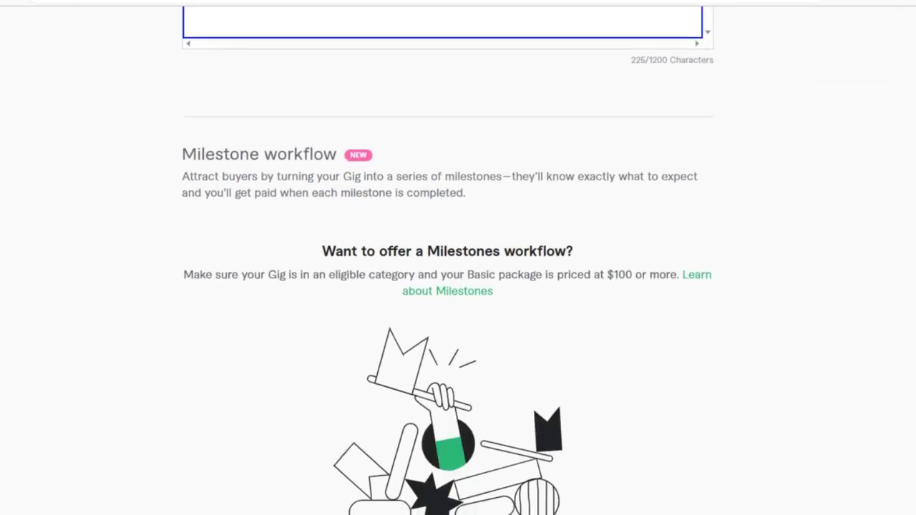
scroll(458, 286, "down", 2)
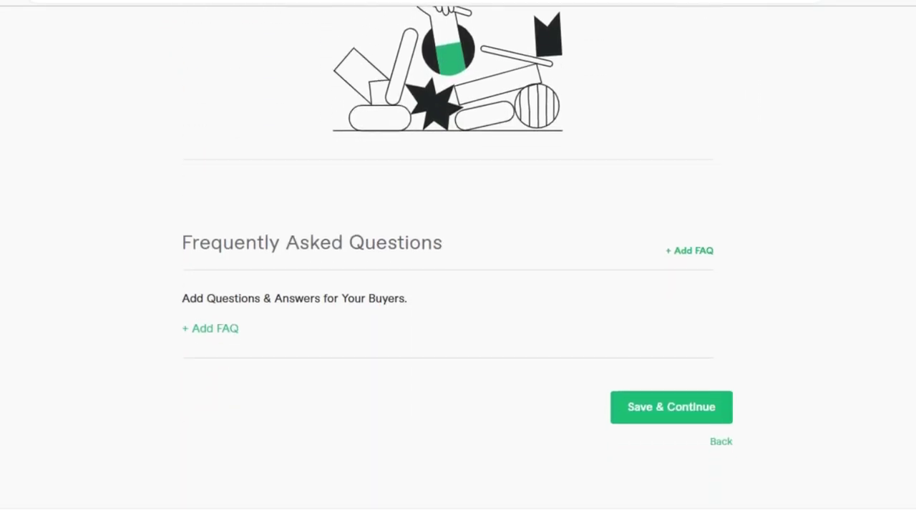
left_click(675, 395)
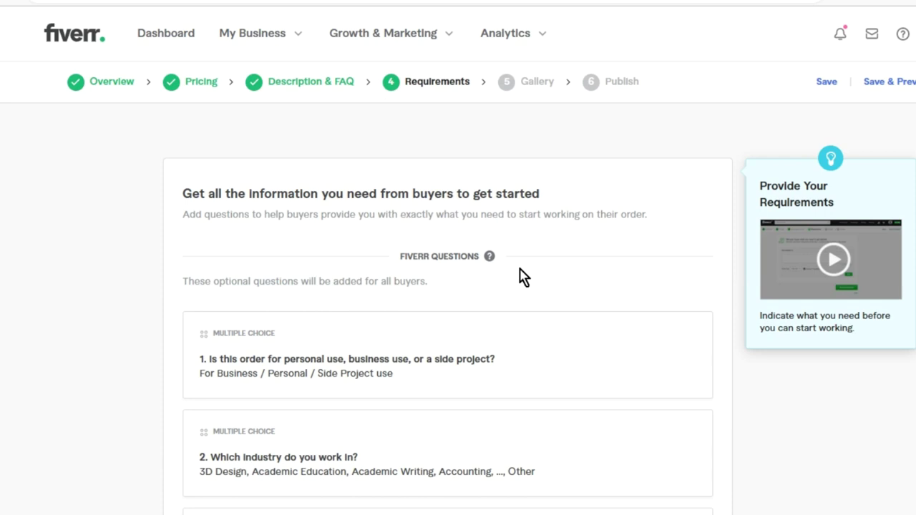
Step: Add the required free-text buyer question "I need PDF file for assignments" and save the gig requirements
scroll(522, 279, "down", 5)
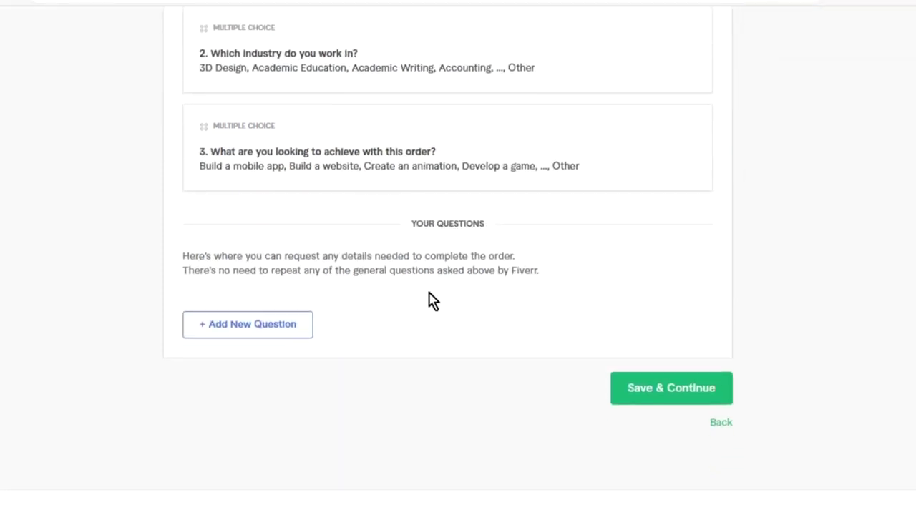
left_click(270, 331)
left_click(328, 365)
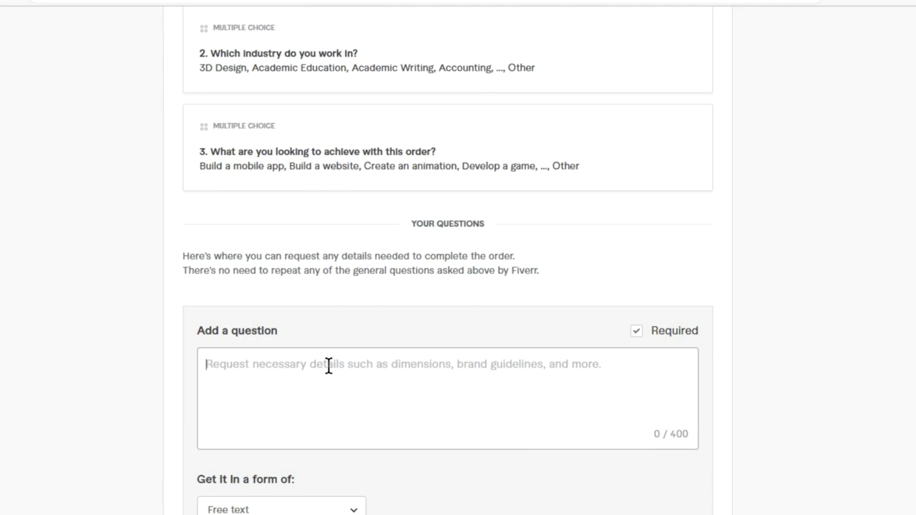
type("I need PDF file for ")
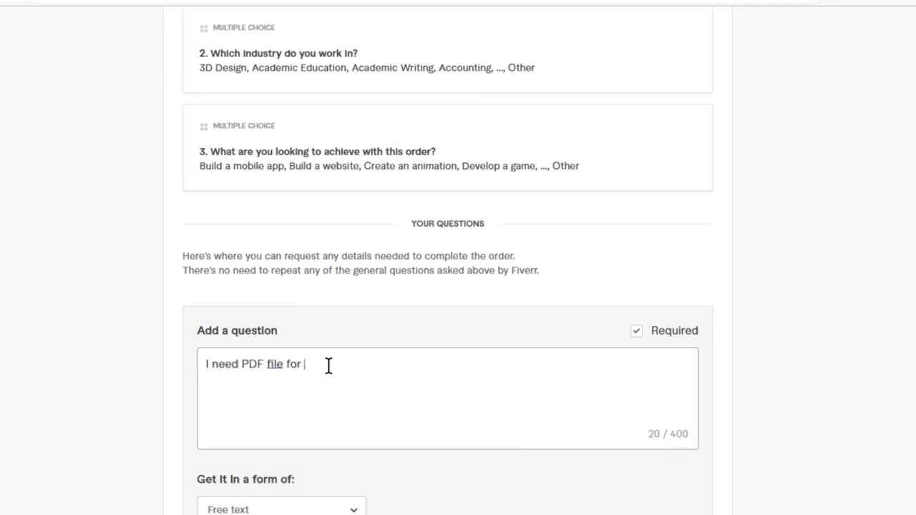
type("assignments")
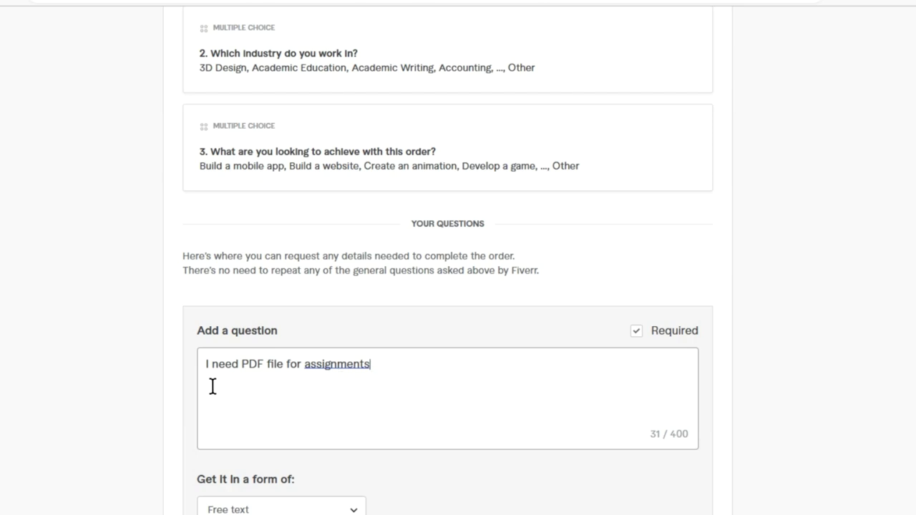
scroll(792, 358, "down", 4)
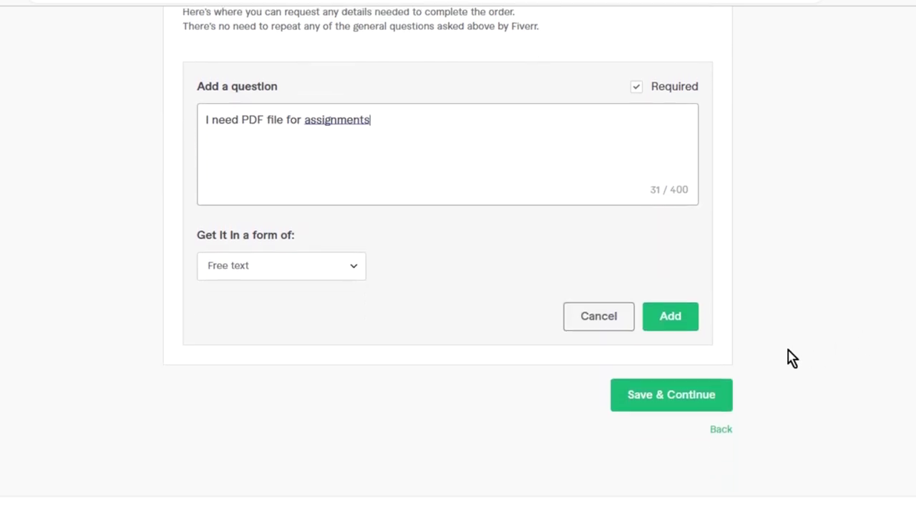
left_click(678, 322)
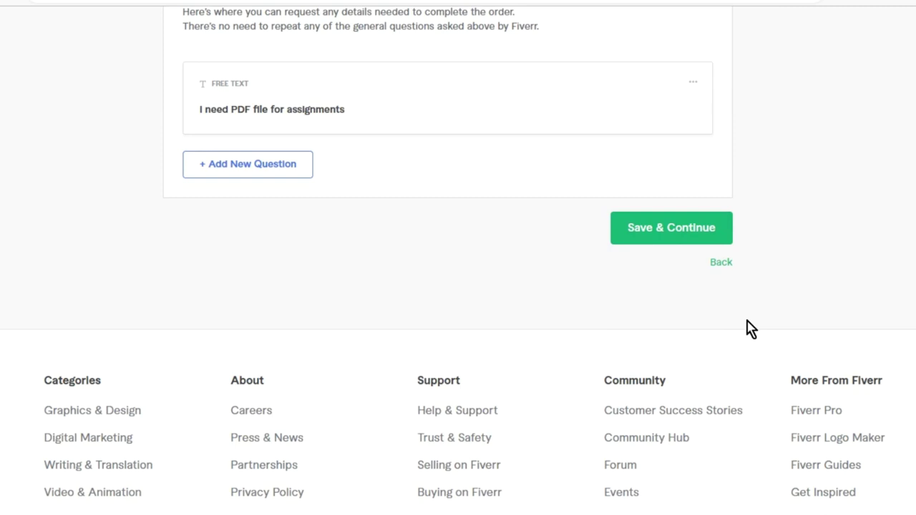
left_click(654, 232)
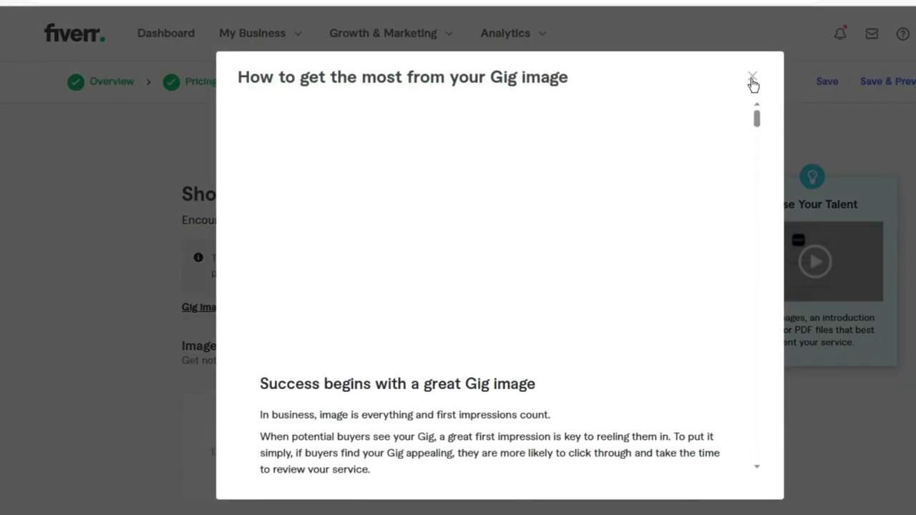
Step: Dismiss the gig image guide and upload the handwritten organic chemistry notes photo from Downloads as the first gig image
left_click(751, 77)
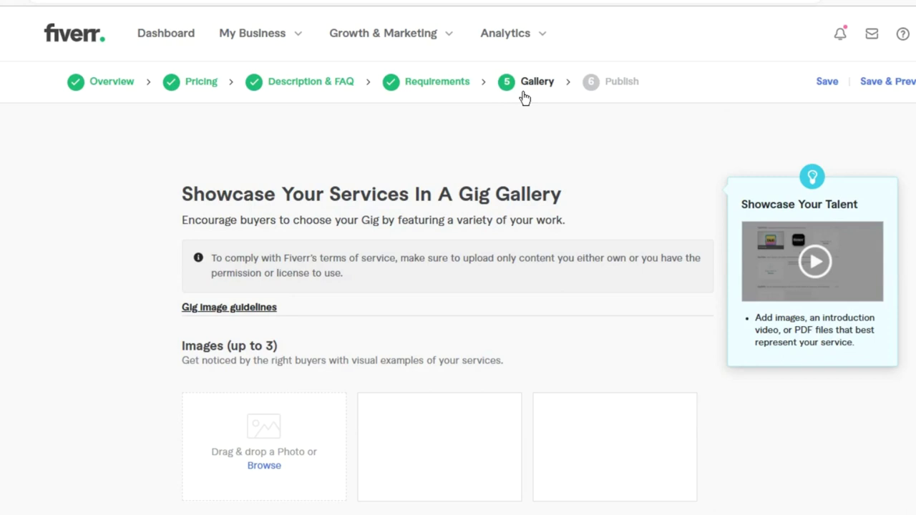
scroll(526, 97, "down", 2)
scroll(458, 258, "down", 1)
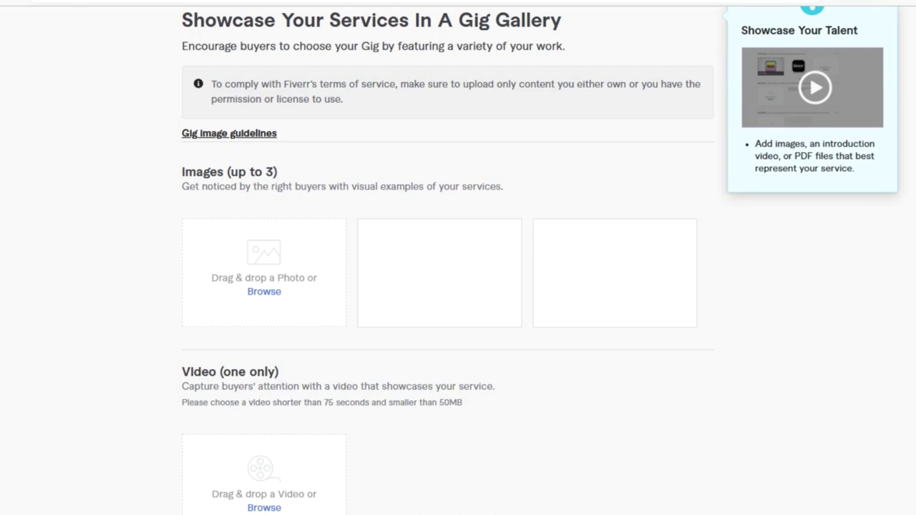
left_click(266, 292)
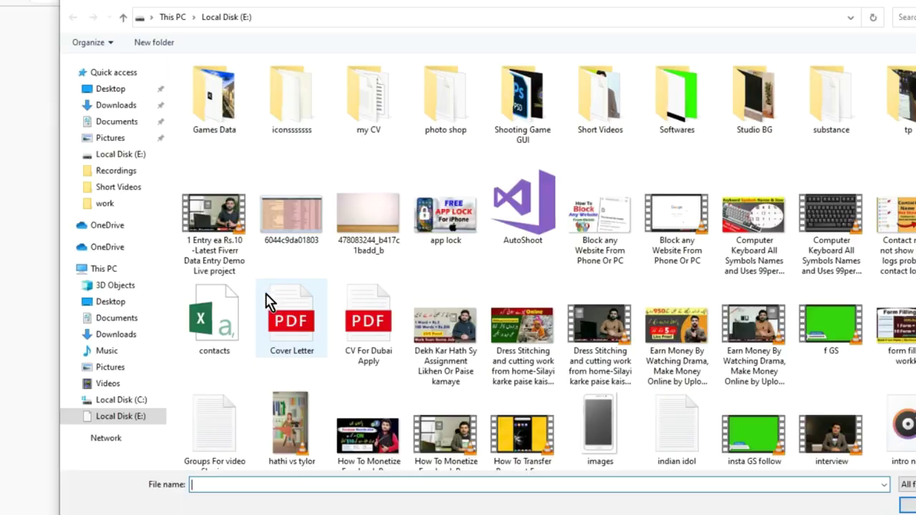
left_click(116, 106)
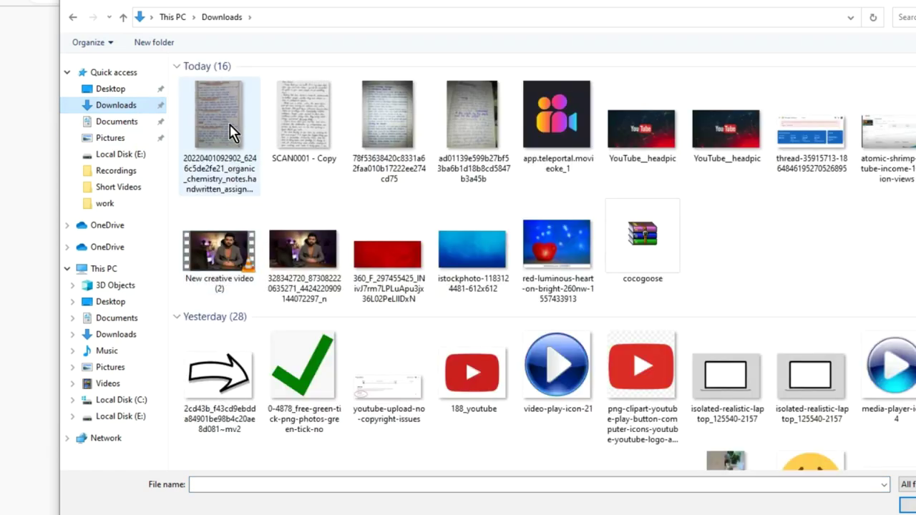
double_click(229, 132)
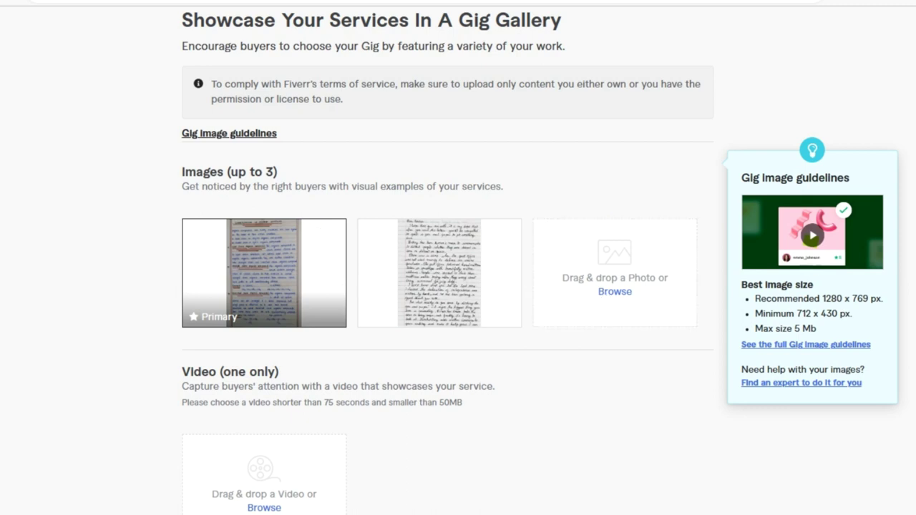
Step: Save the gig gallery with its two images, leaving out the video and PDF documents, and continue to publishing
scroll(447, 258, "down", 4)
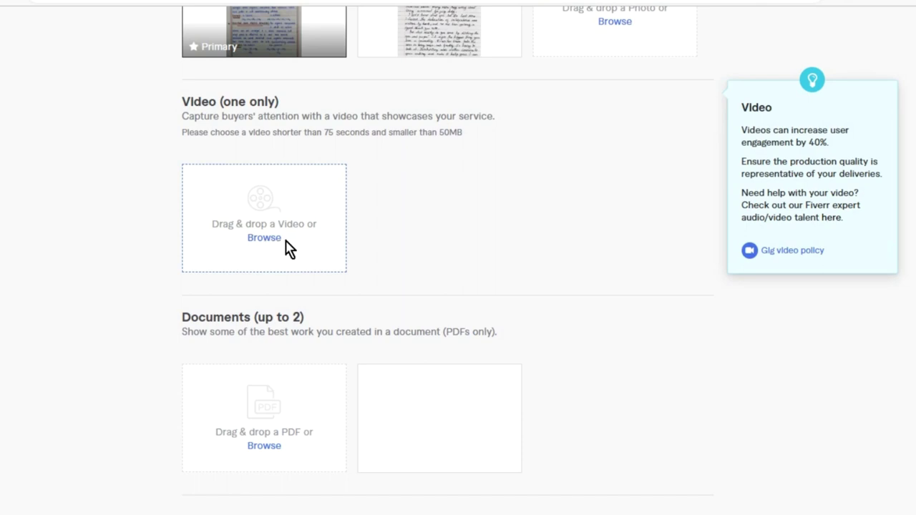
scroll(286, 354, "down", 3)
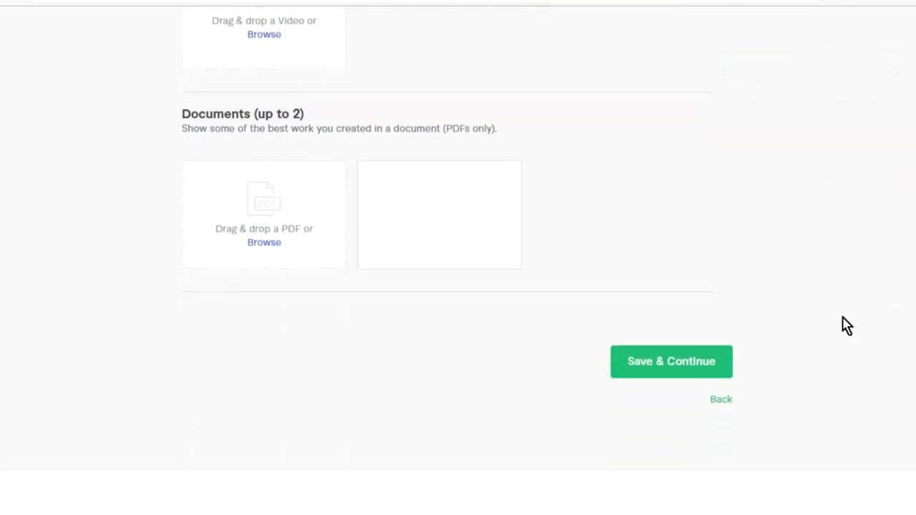
left_click(695, 373)
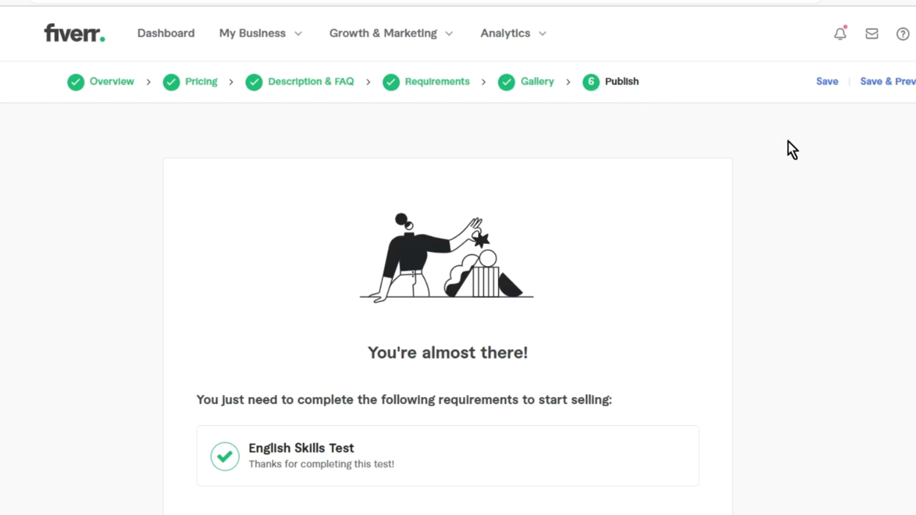
Step: Publish the gig and finish the sharing and courses page to return to the Gigs list
scroll(458, 286, "down", 3)
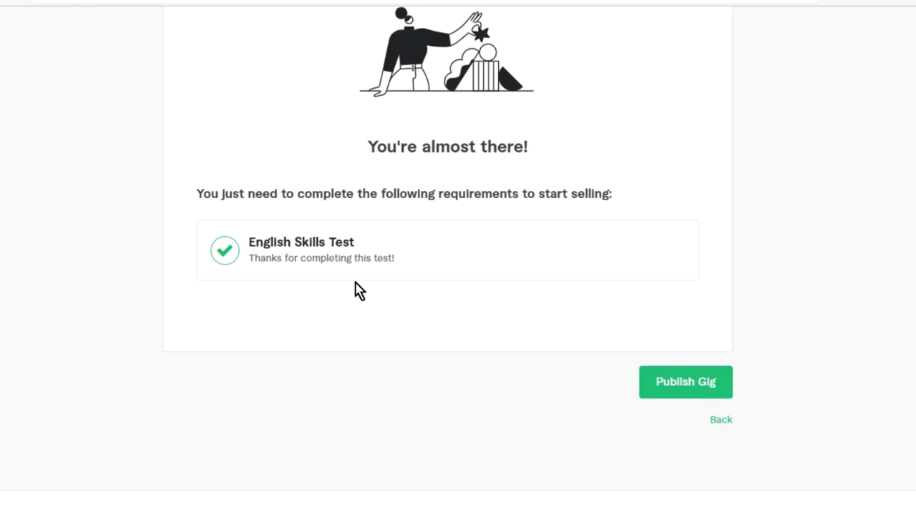
left_click(674, 390)
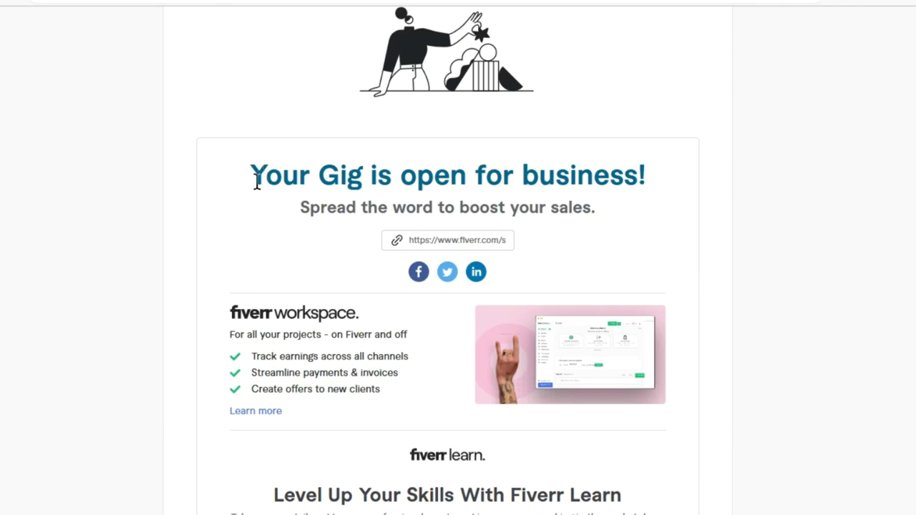
scroll(817, 182, "up", 2)
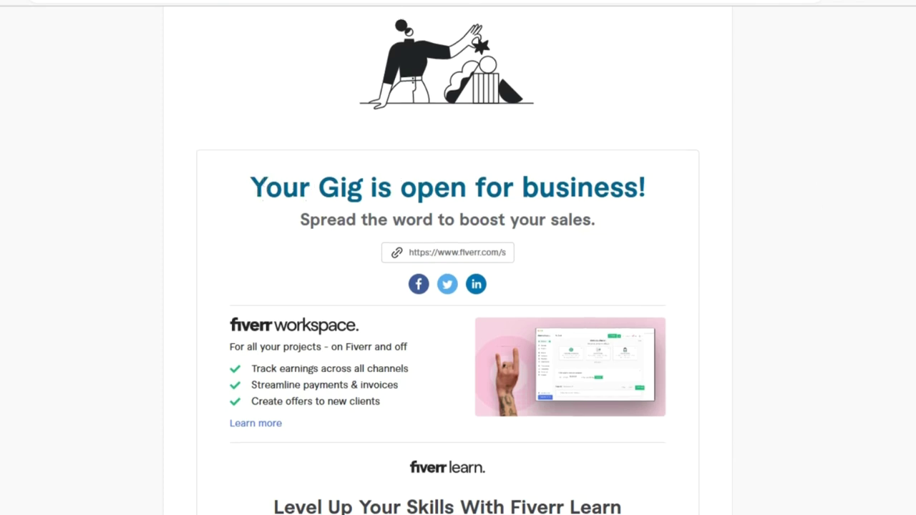
scroll(817, 182, "down", 3)
scroll(449, 257, "down", 3)
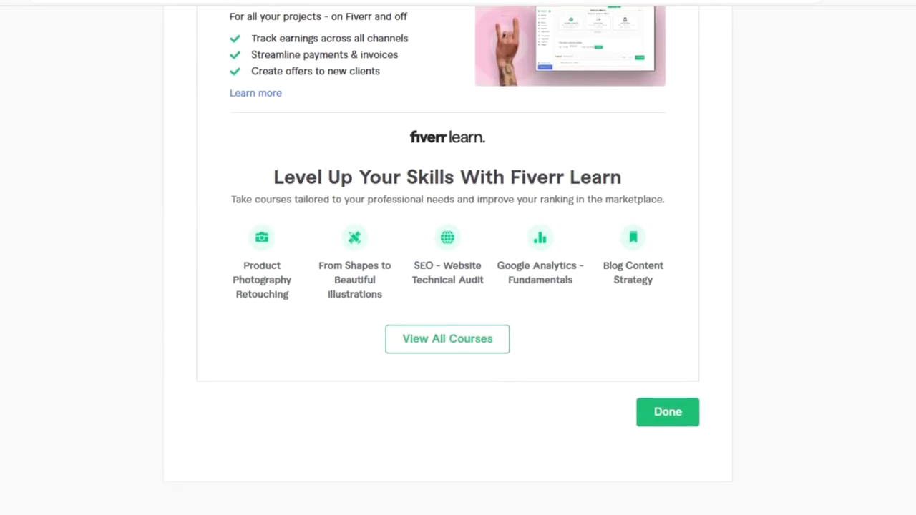
left_click(651, 413)
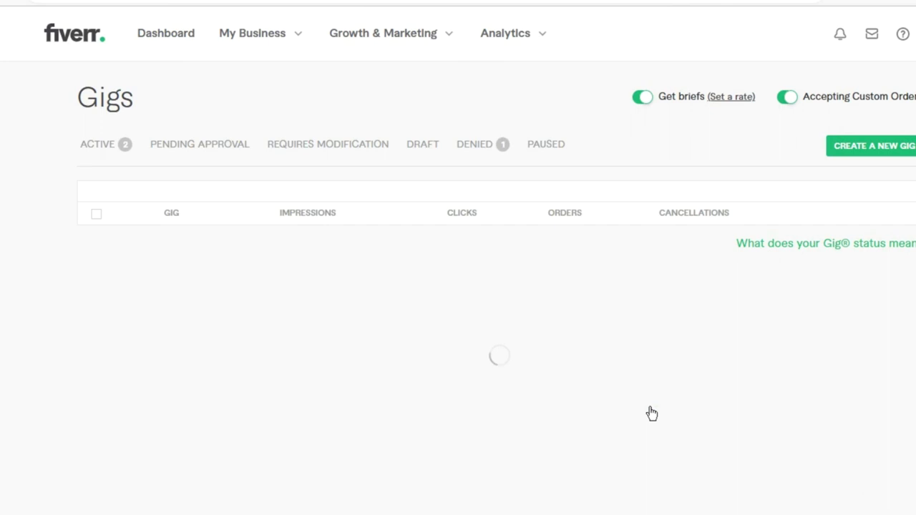